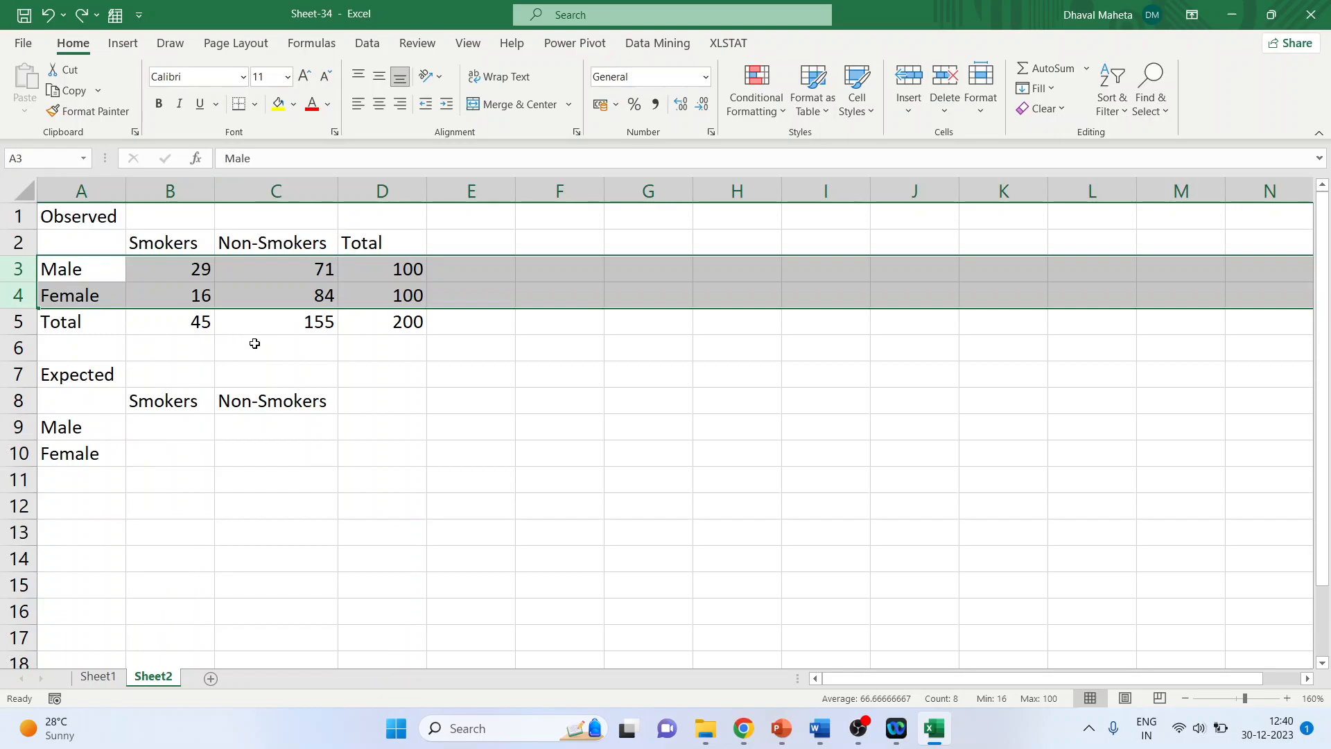
# Step: Review the observed smoker and non-smoker counts for males and females in B3:C4
pyautogui.click(186, 274)
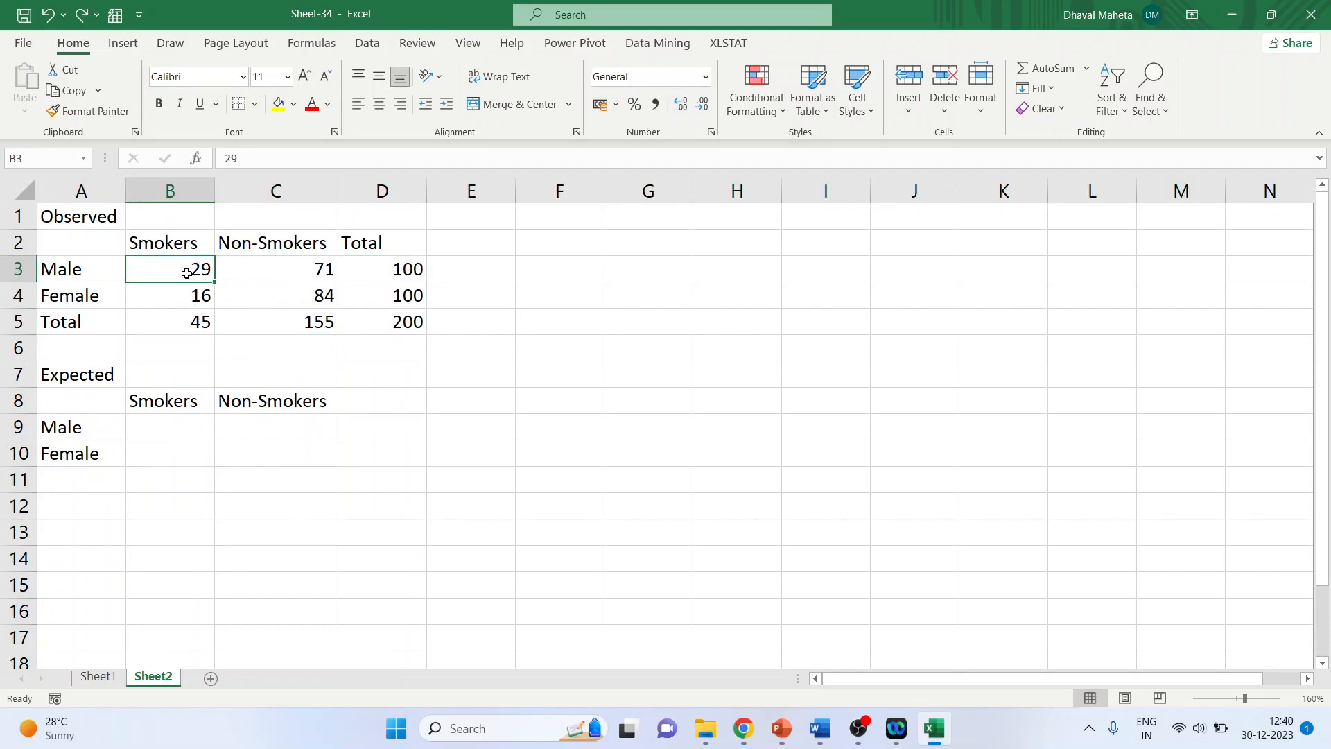
pyautogui.click(302, 270)
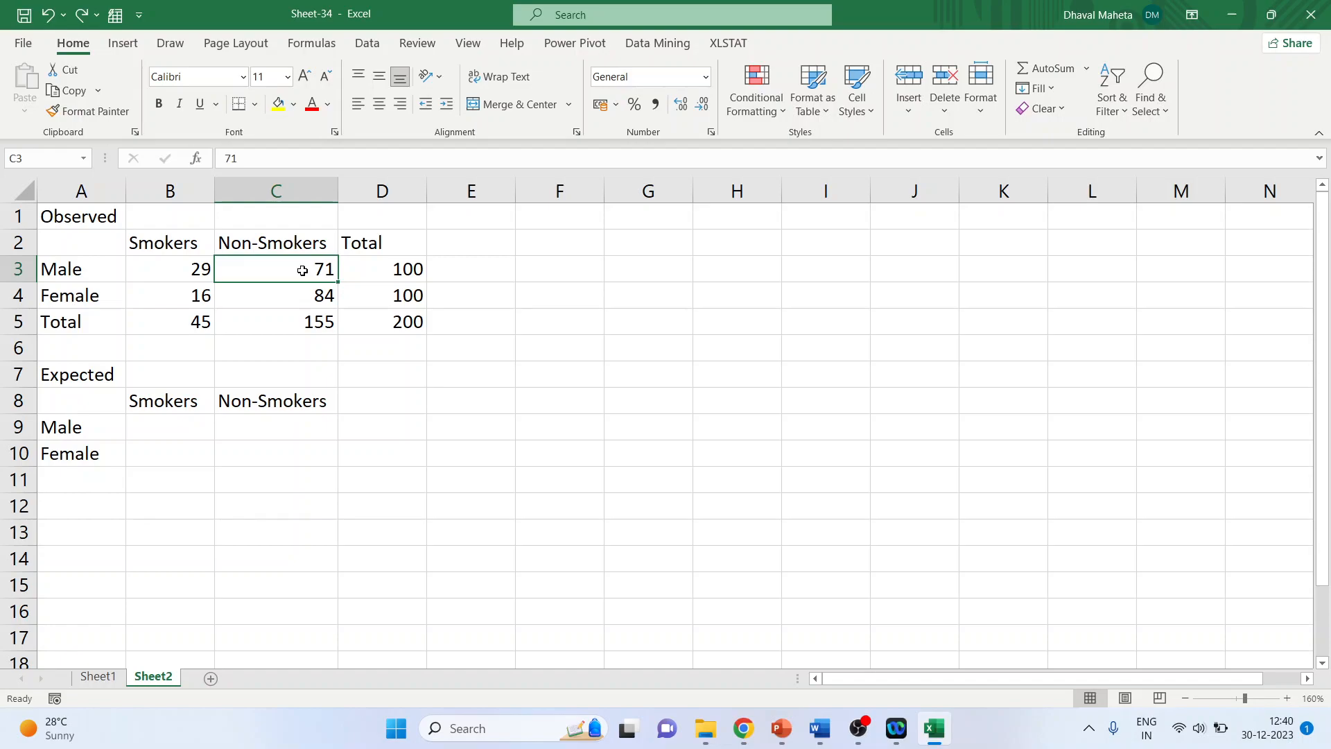
pyautogui.click(177, 298)
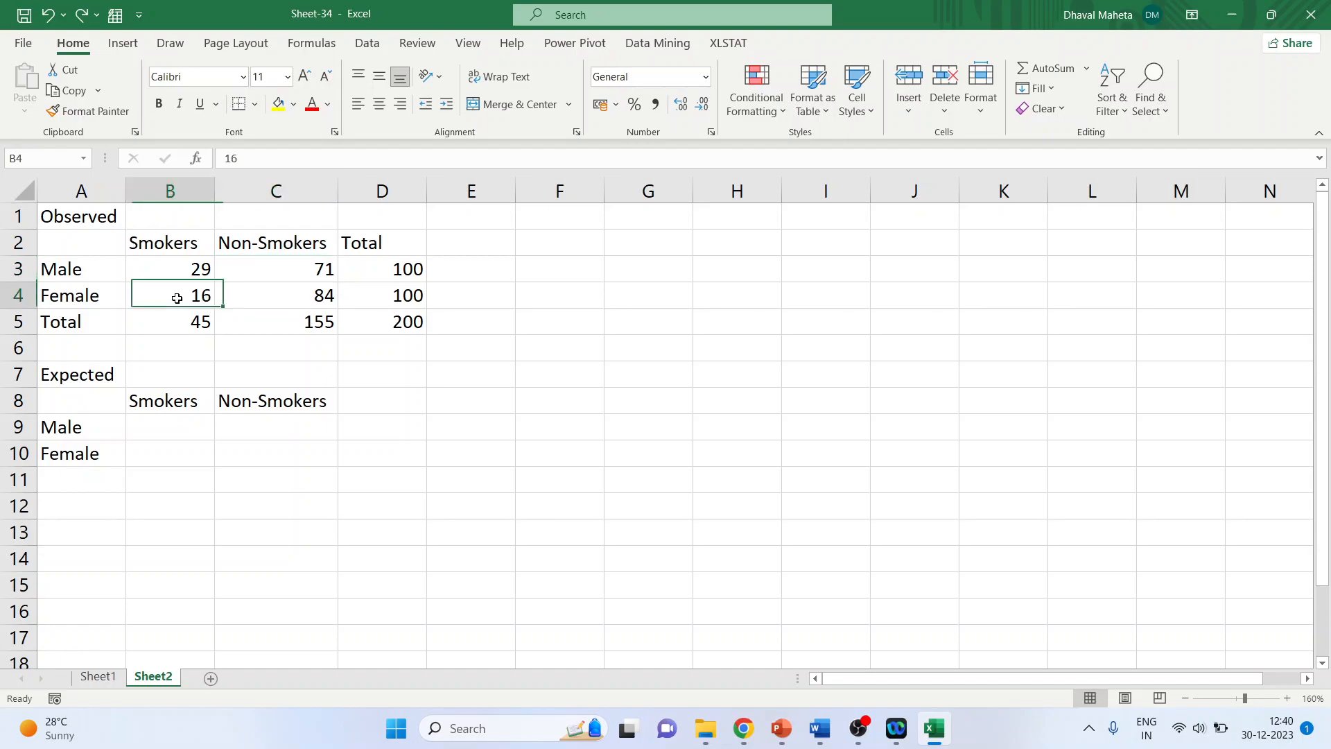
pyautogui.click(322, 300)
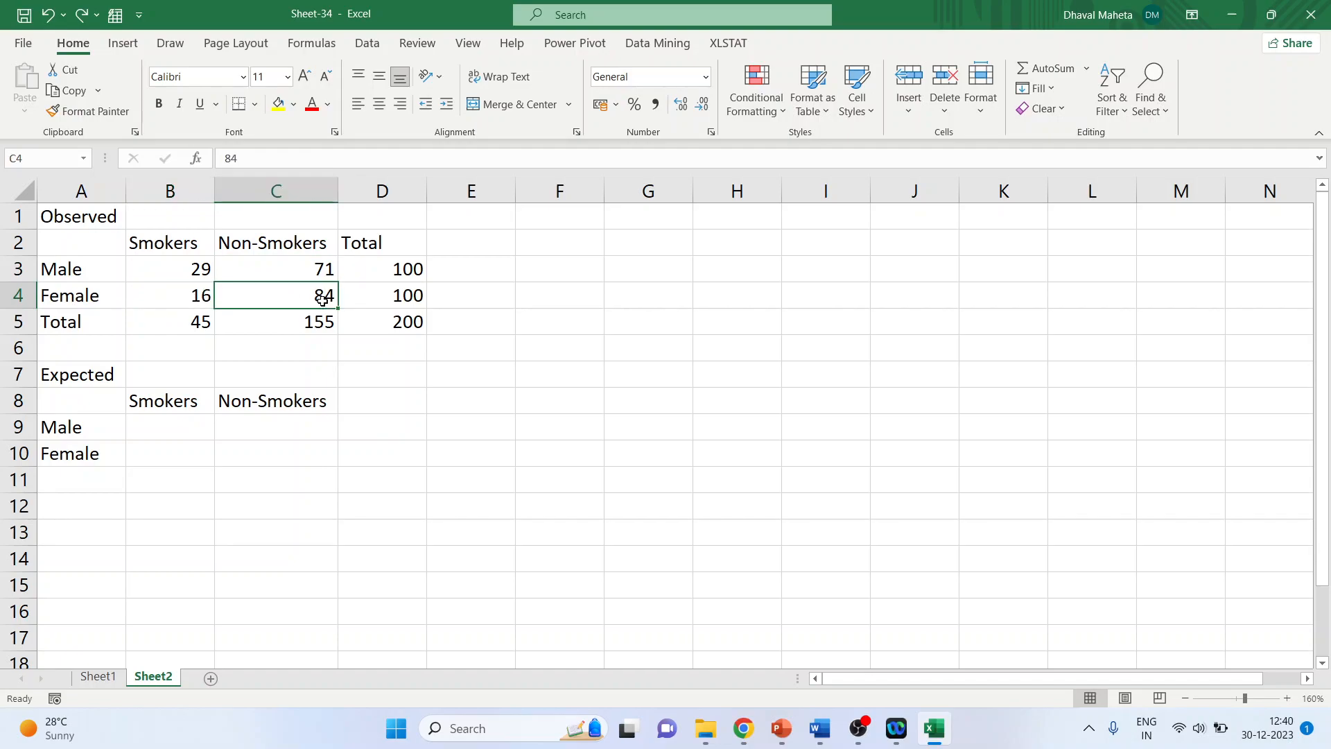
pyautogui.click(1286, 698)
pyautogui.click(1287, 699)
pyautogui.moveTo(185, 261); pyautogui.dragTo(296, 259)
pyautogui.moveTo(107, 289); pyautogui.dragTo(111, 314)
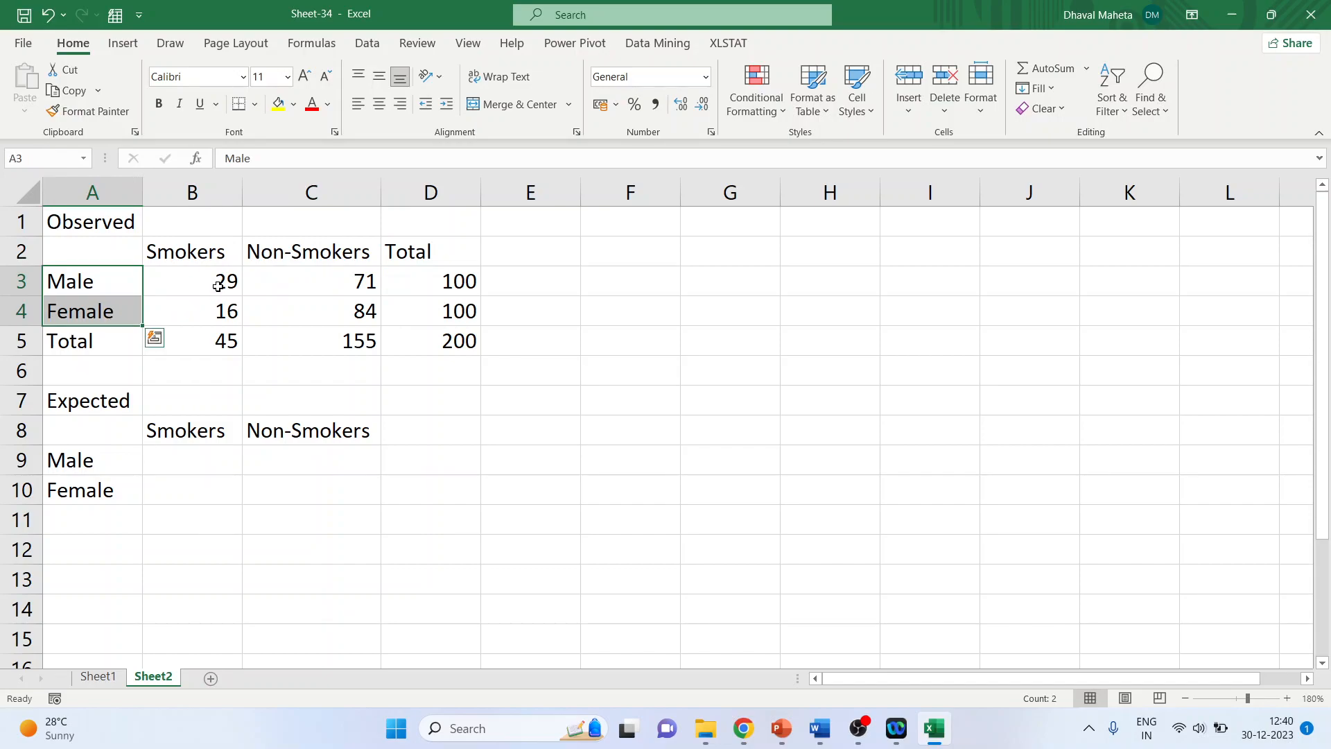
pyautogui.click(219, 282)
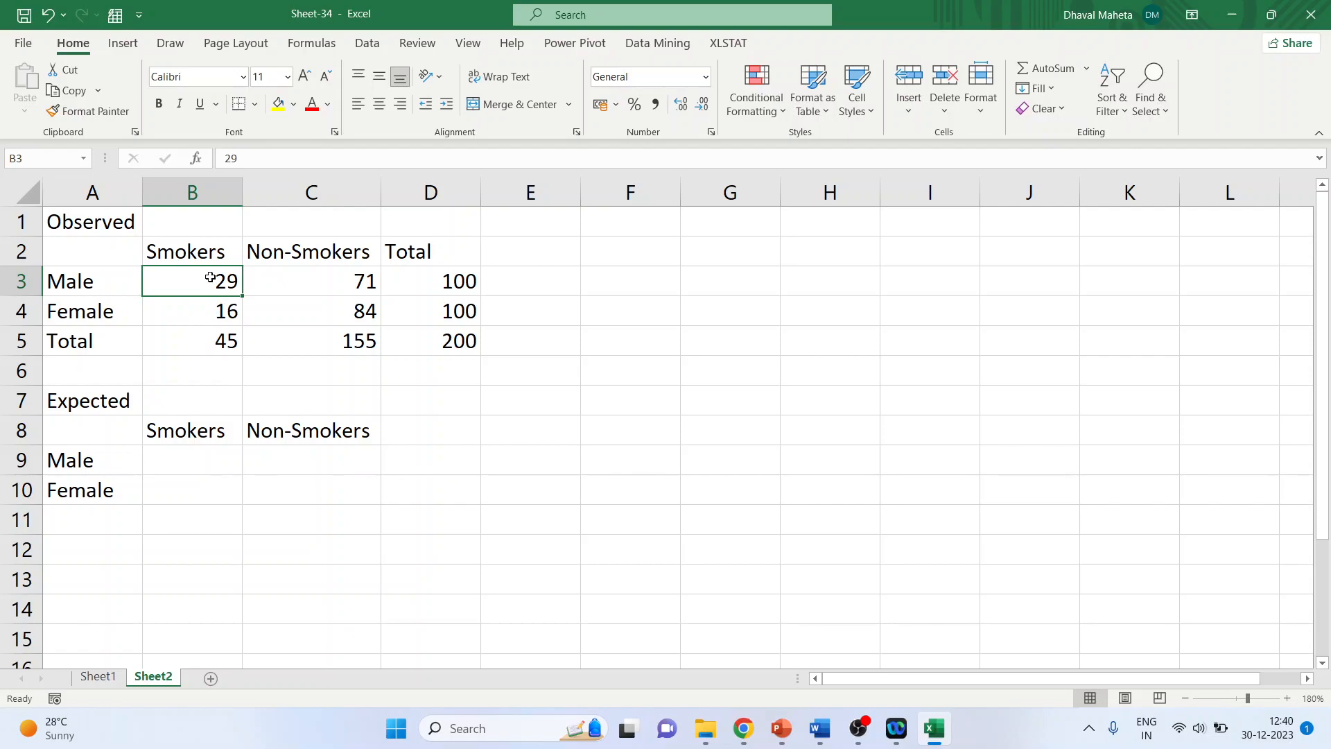
# Step: Examine the column totals, row totals and grand total of the Observed table
pyautogui.moveTo(214, 291); pyautogui.dragTo(211, 310)
pyautogui.click(201, 339)
pyautogui.moveTo(361, 274); pyautogui.dragTo(364, 309)
pyautogui.click(356, 339)
pyautogui.moveTo(226, 282); pyautogui.dragTo(311, 278)
pyautogui.click(458, 277)
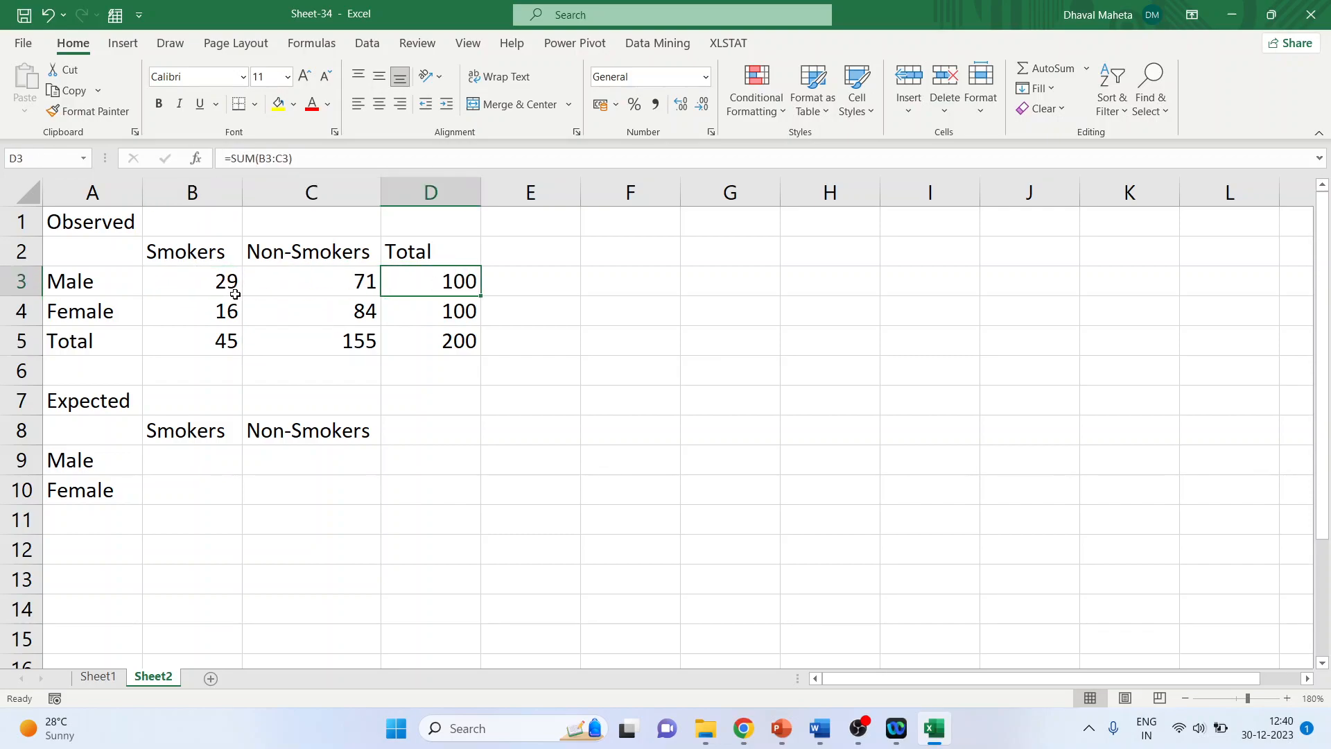
pyautogui.moveTo(203, 310); pyautogui.dragTo(358, 313)
pyautogui.click(452, 313)
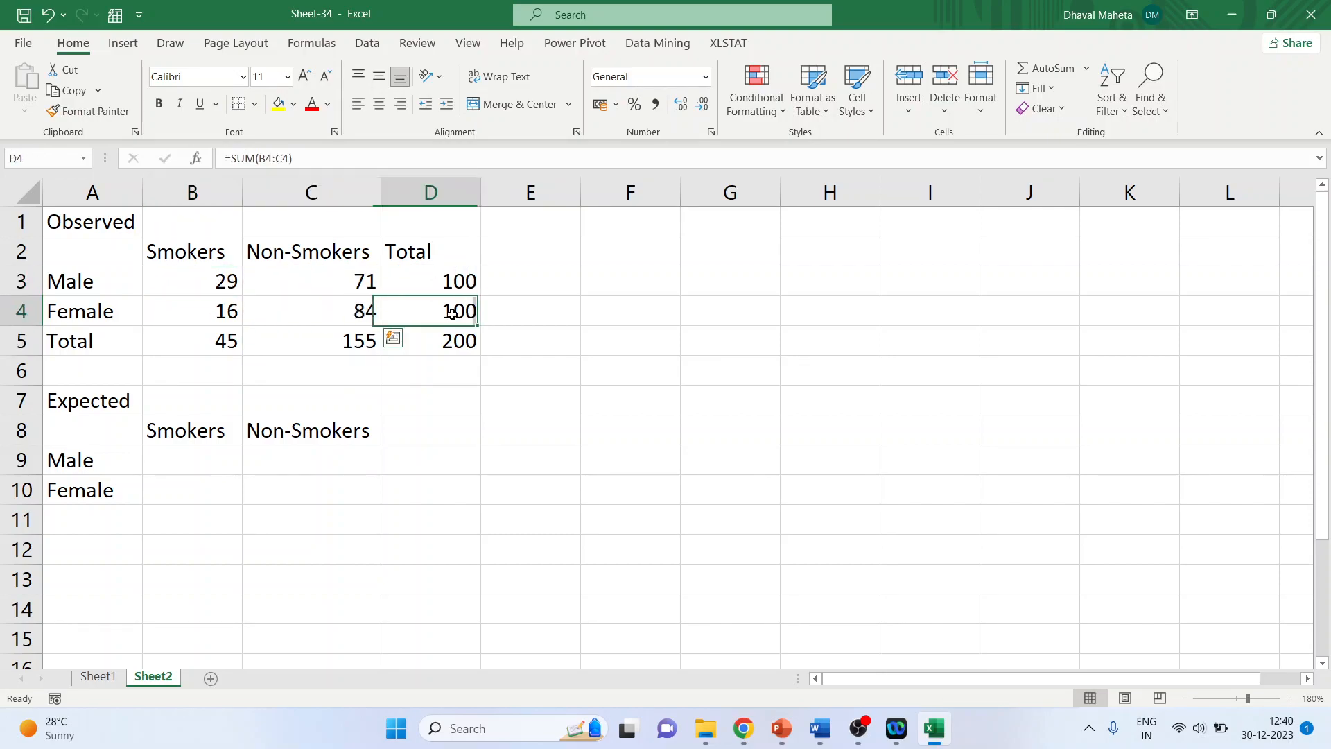
pyautogui.click(464, 343)
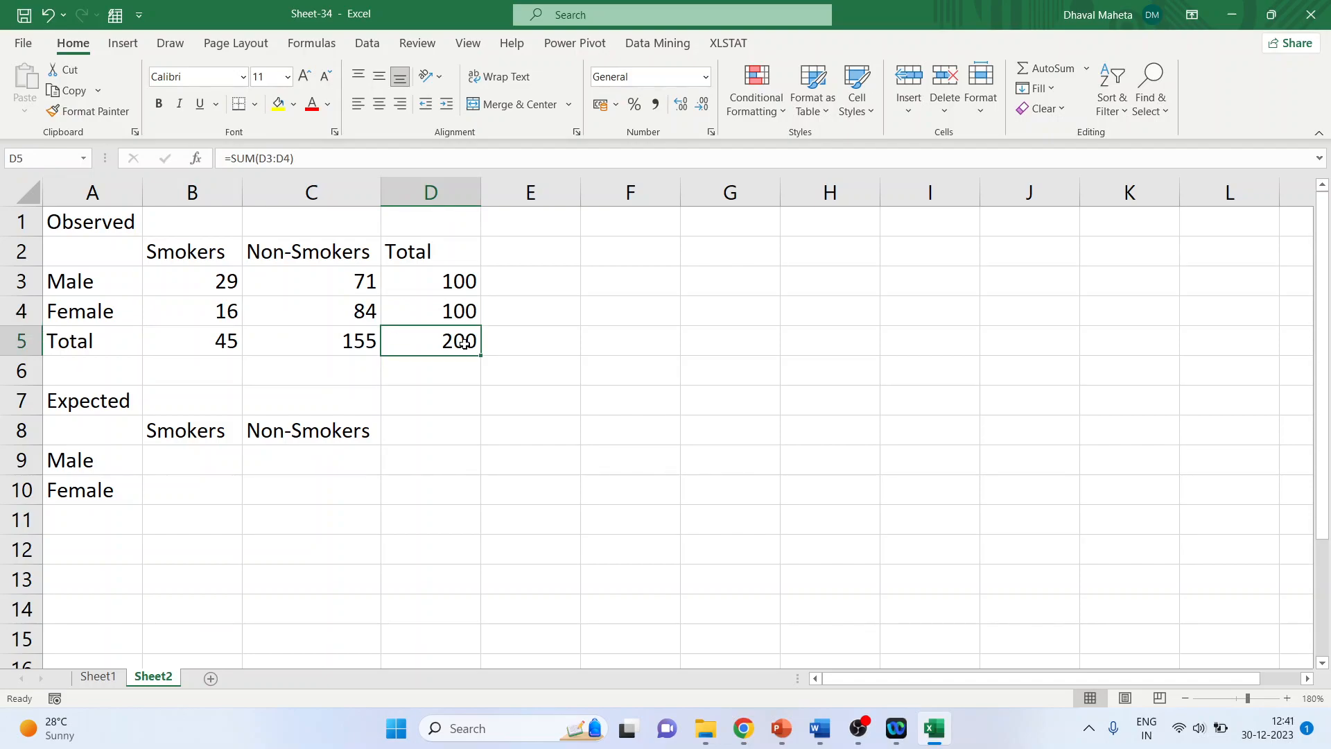
# Step: Trace the Smokers column total, Male row total and grand total needed for the expected male smokers count
pyautogui.click(200, 280)
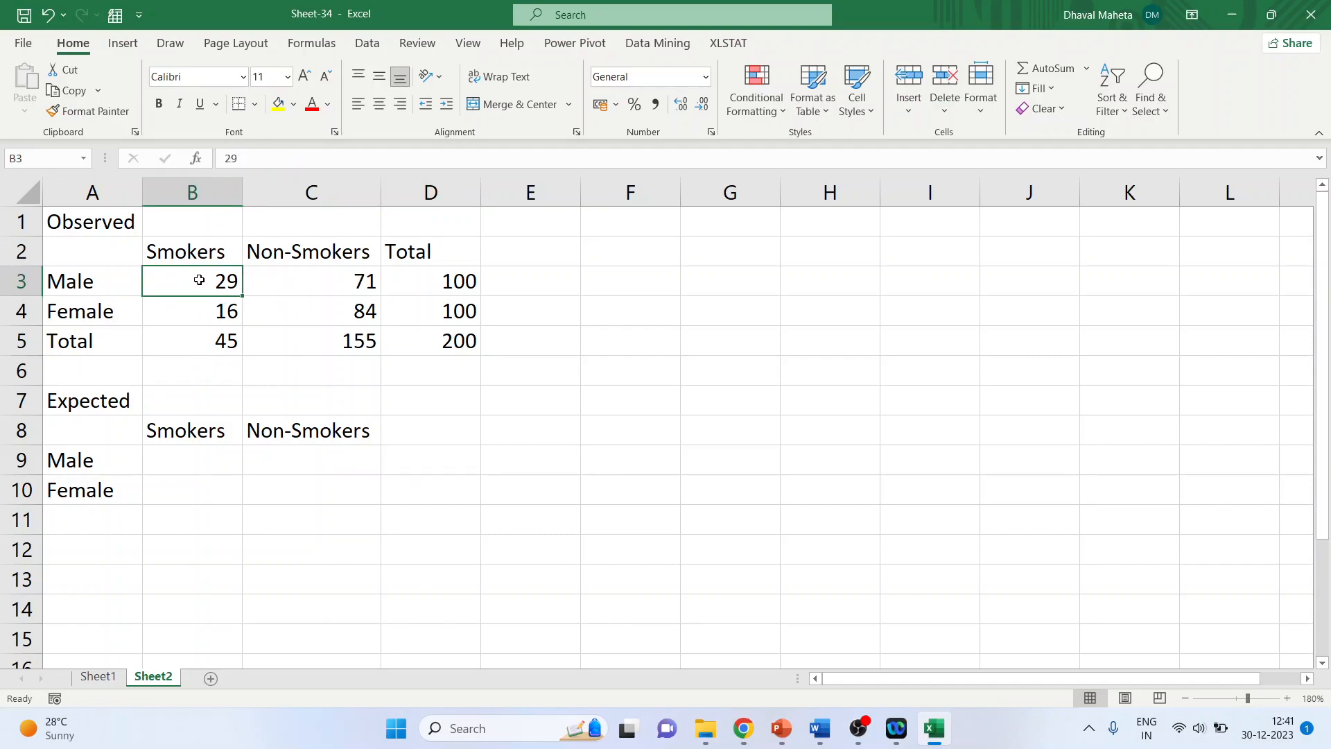
pyautogui.click(196, 464)
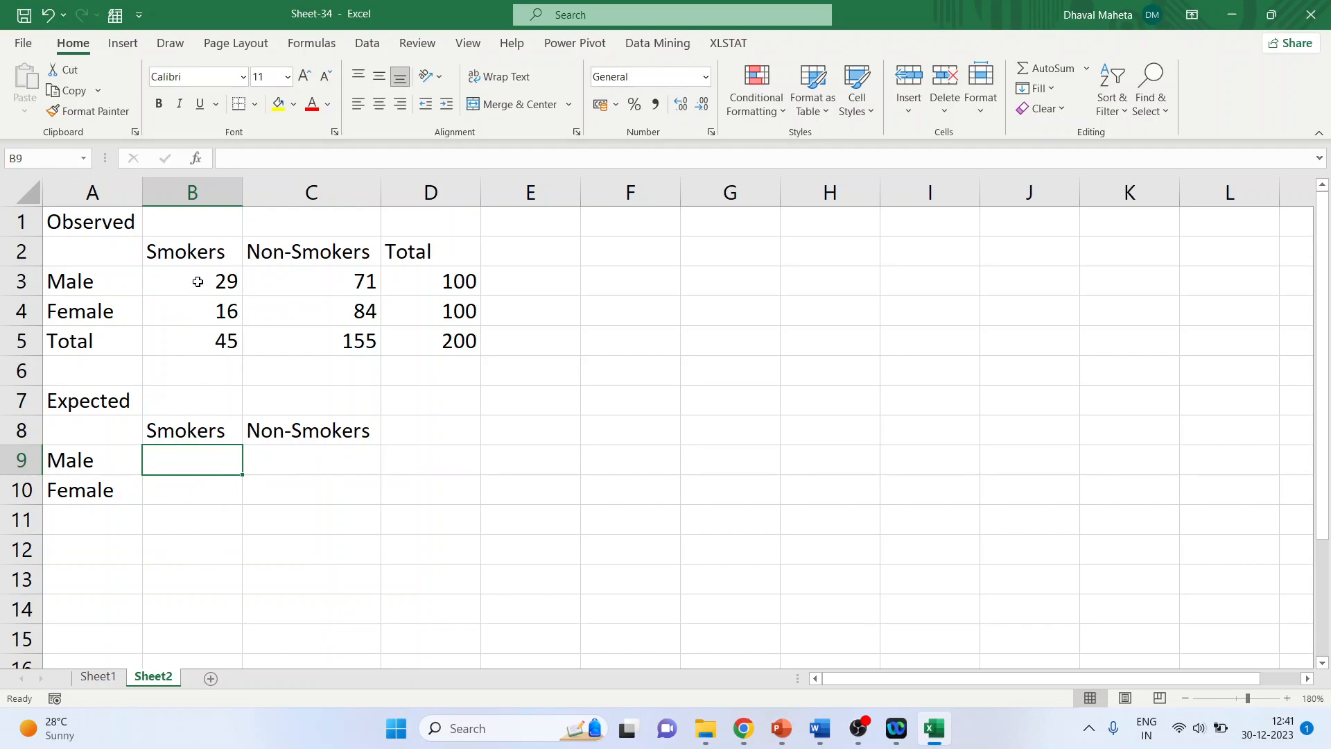
pyautogui.click(198, 282)
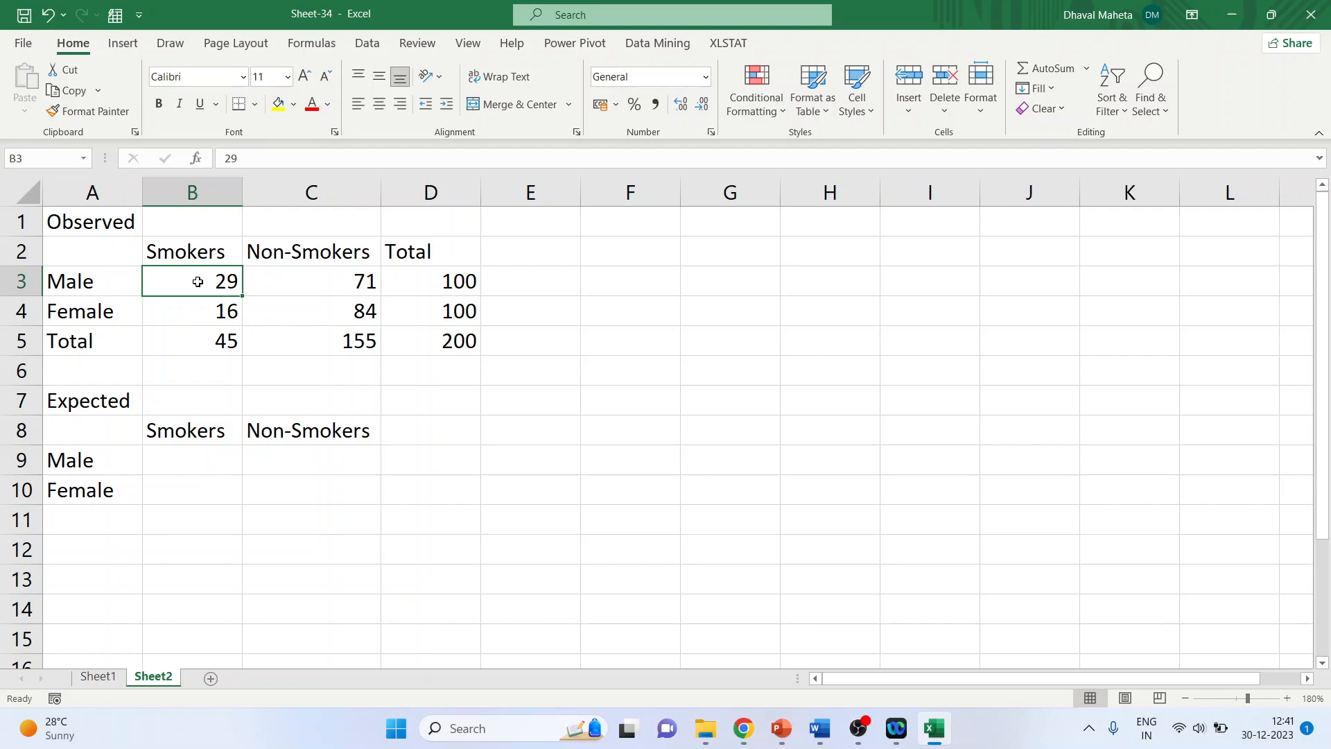
pyautogui.moveTo(199, 281); pyautogui.dragTo(439, 279)
pyautogui.click(447, 281)
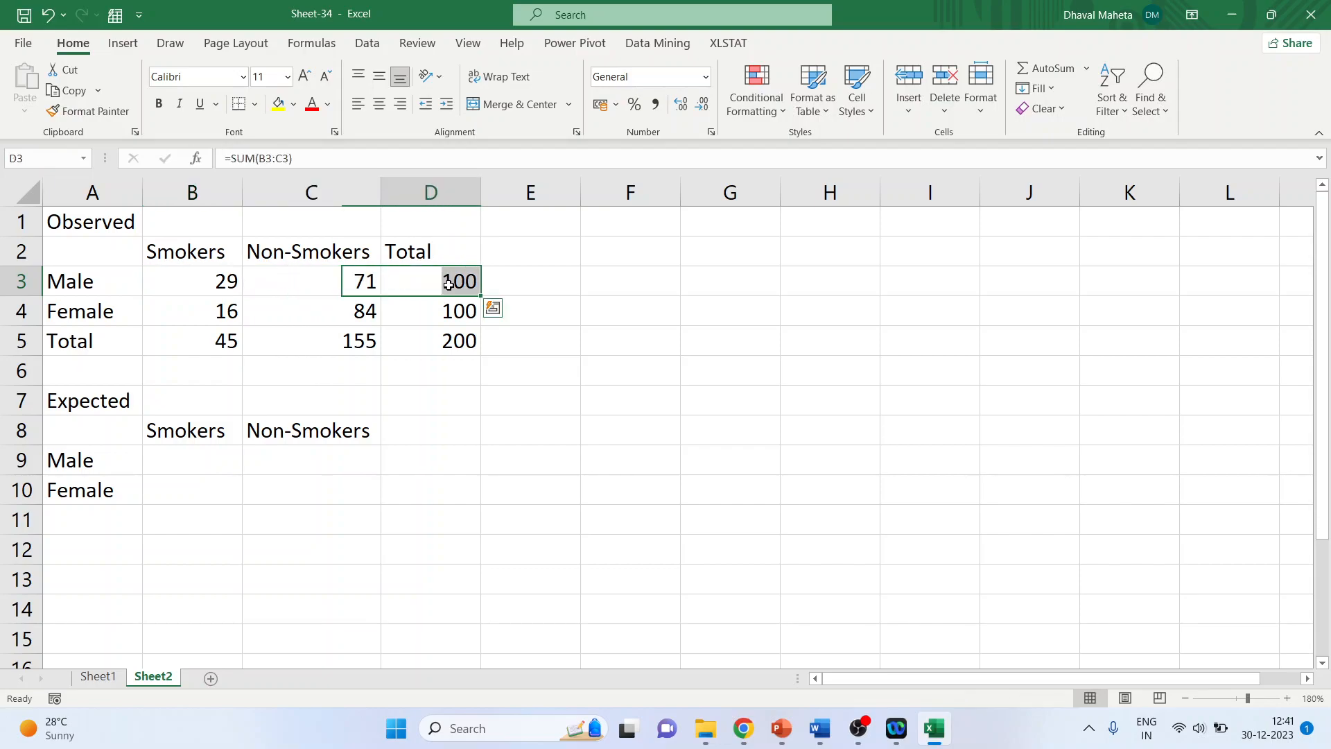
pyautogui.moveTo(199, 284); pyautogui.dragTo(217, 341)
pyautogui.click(216, 341)
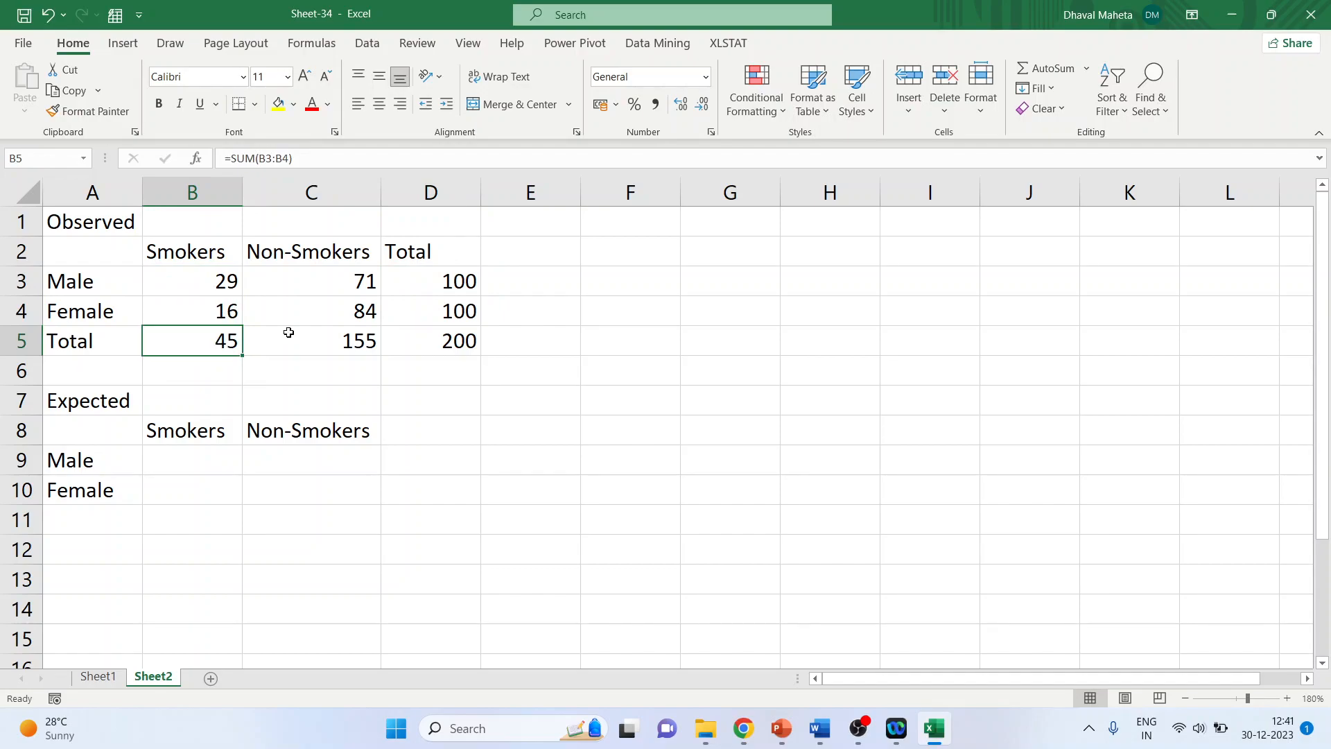
pyautogui.click(435, 280)
pyautogui.click(212, 341)
pyautogui.click(424, 281)
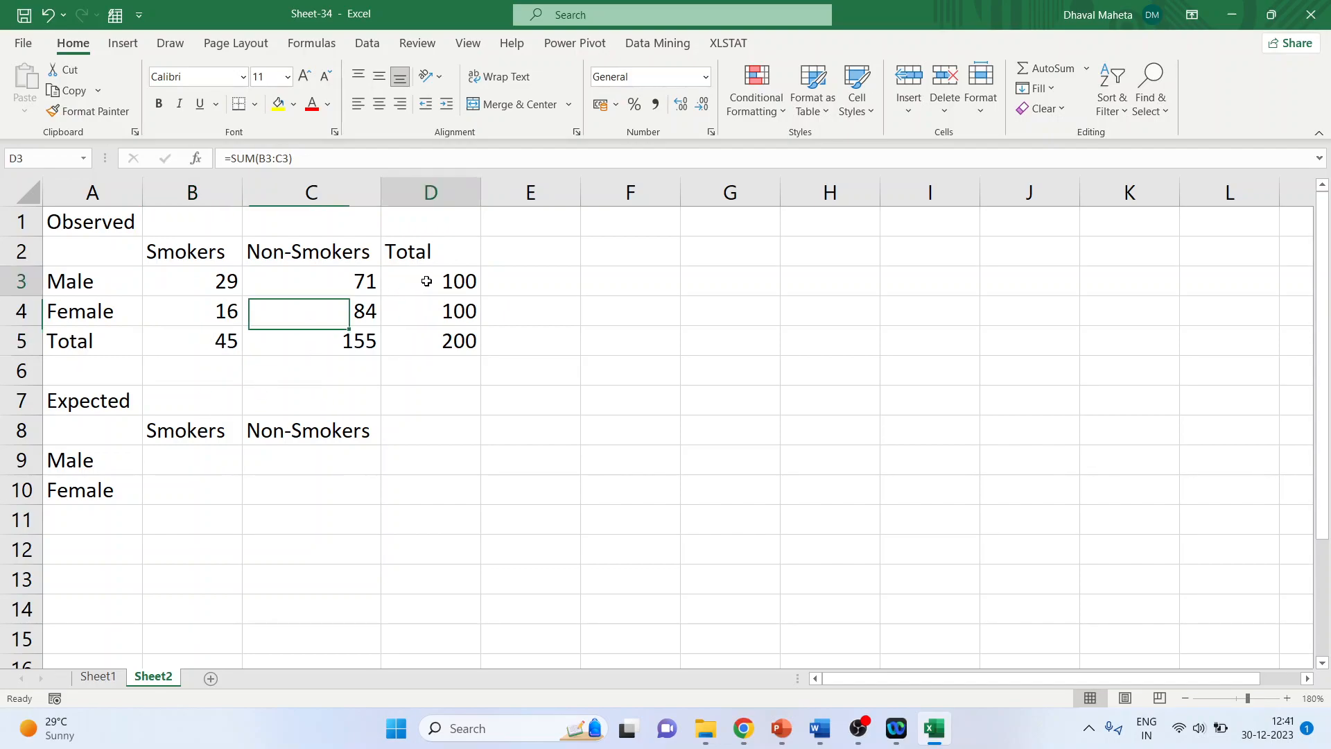
pyautogui.click(431, 347)
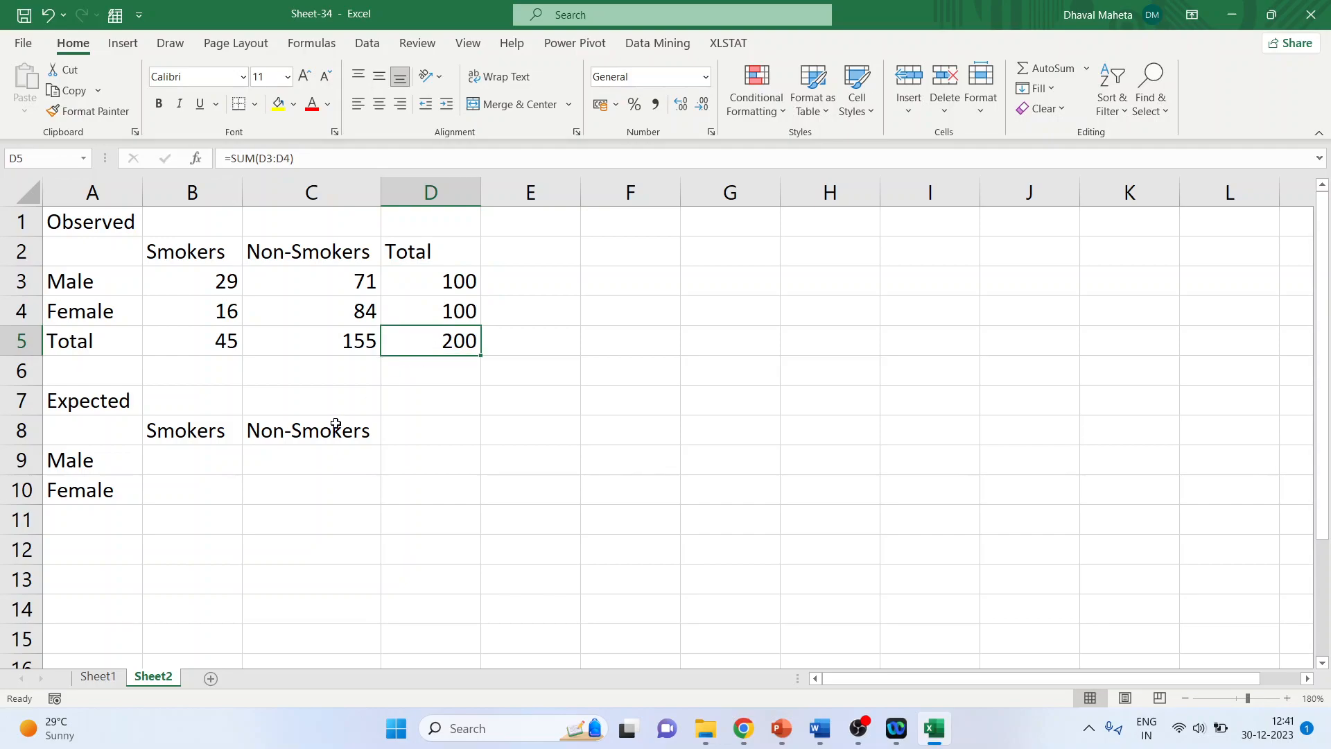
# Step: Calculate the expected male smokers count in B9 with the formula =(b5*d3)/d5
pyautogui.click(219, 461)
pyautogui.write('=')
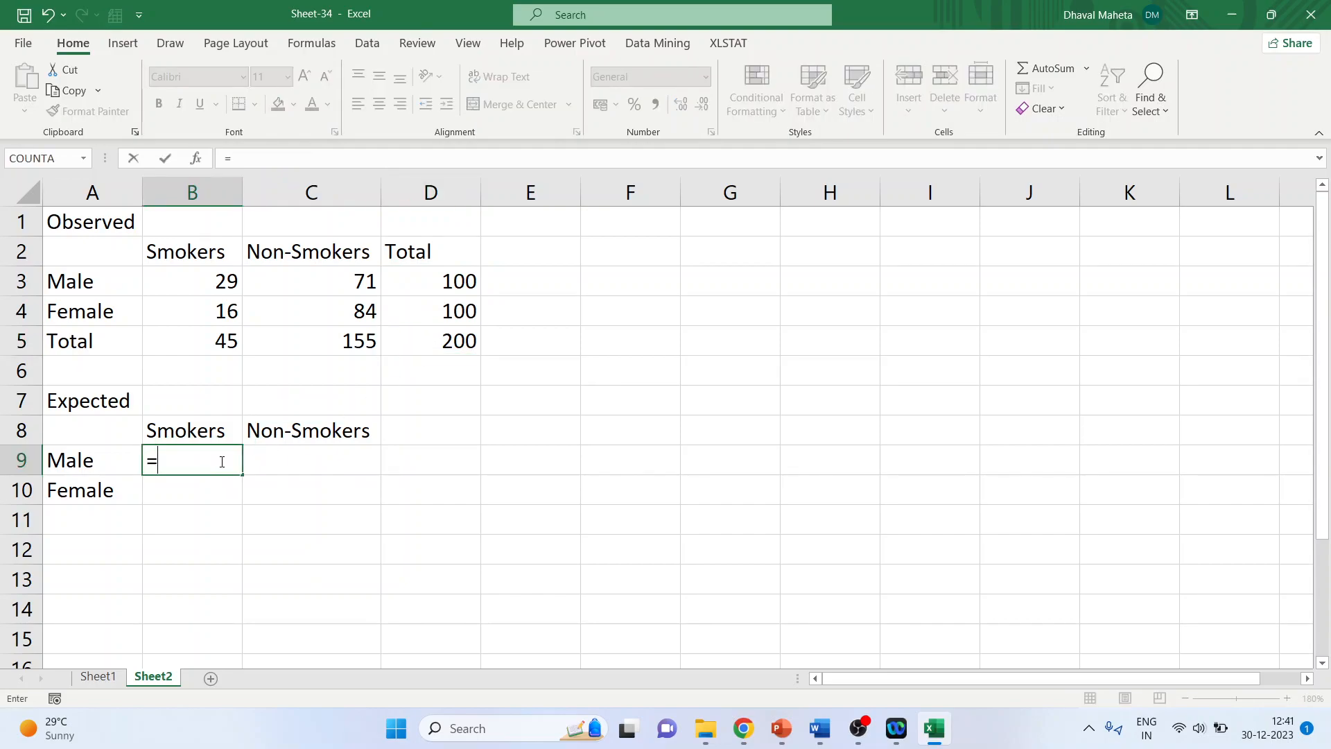
pyautogui.write('(b5')
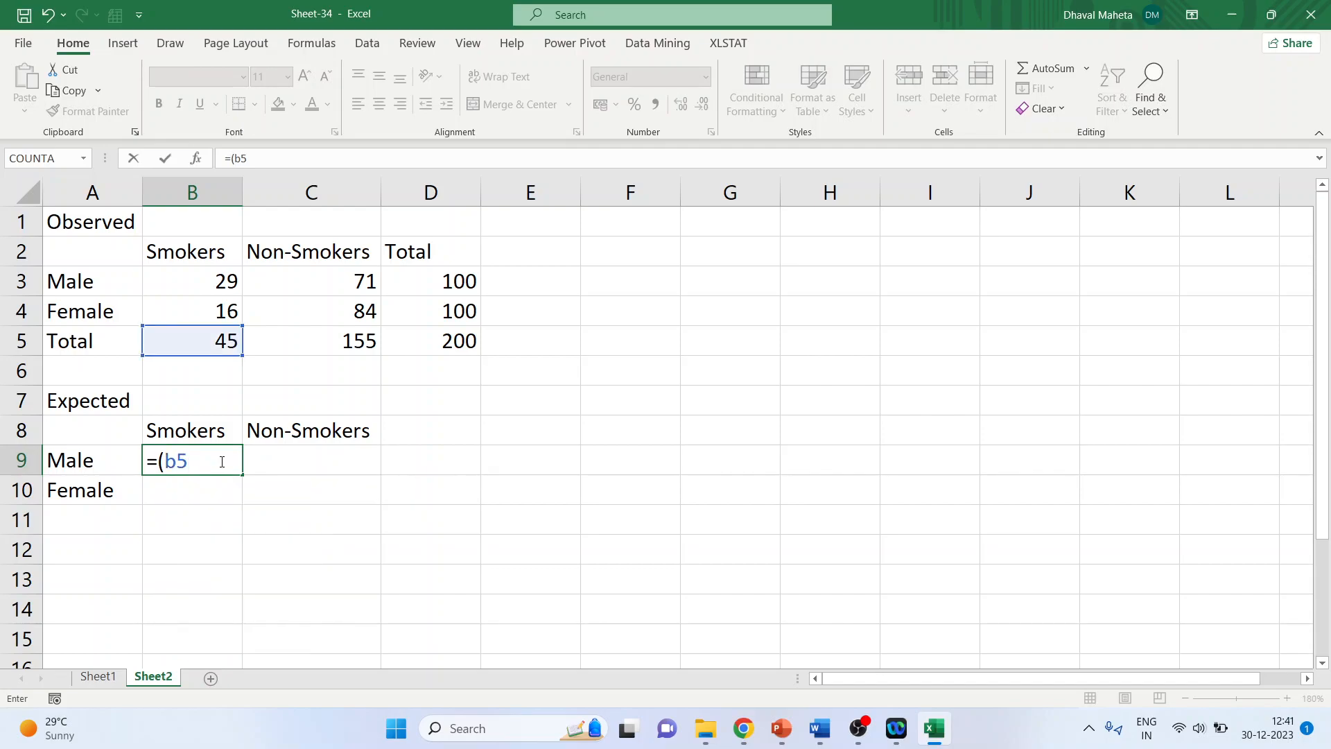
pyautogui.write('*')
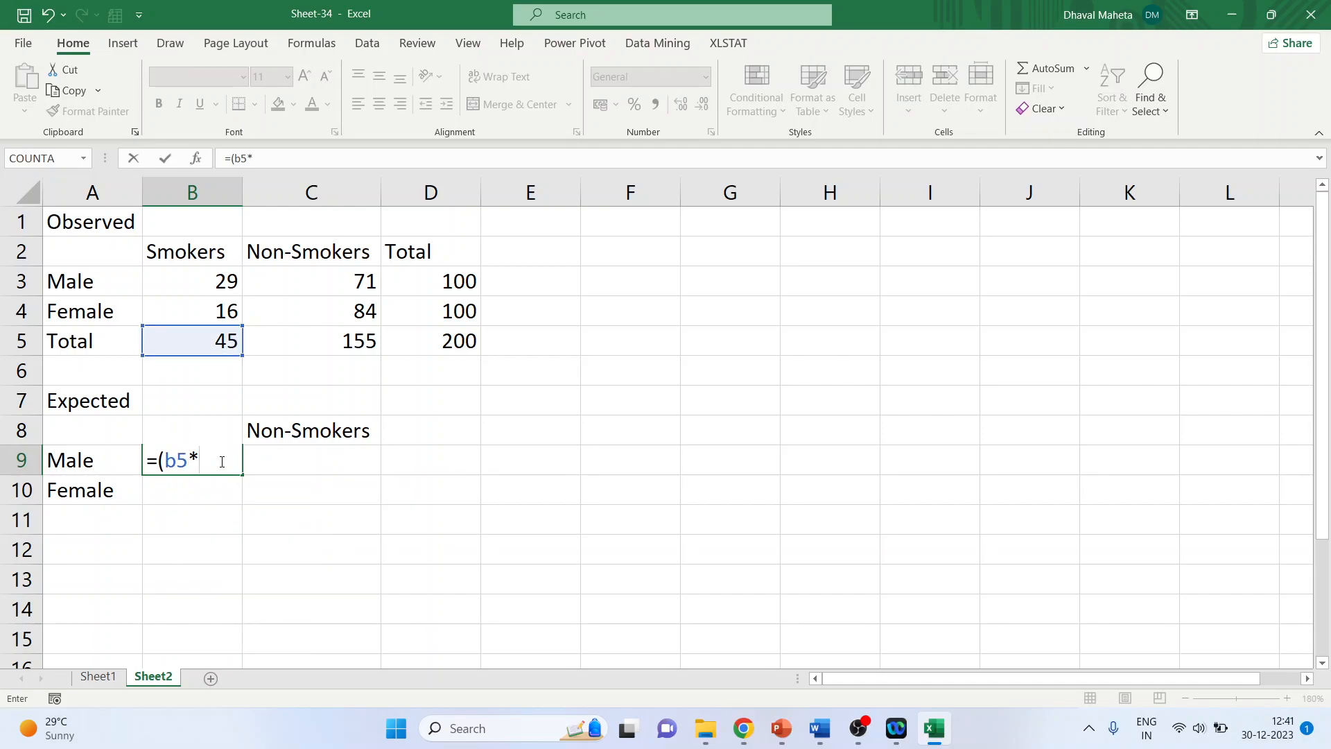
pyautogui.write('d3')
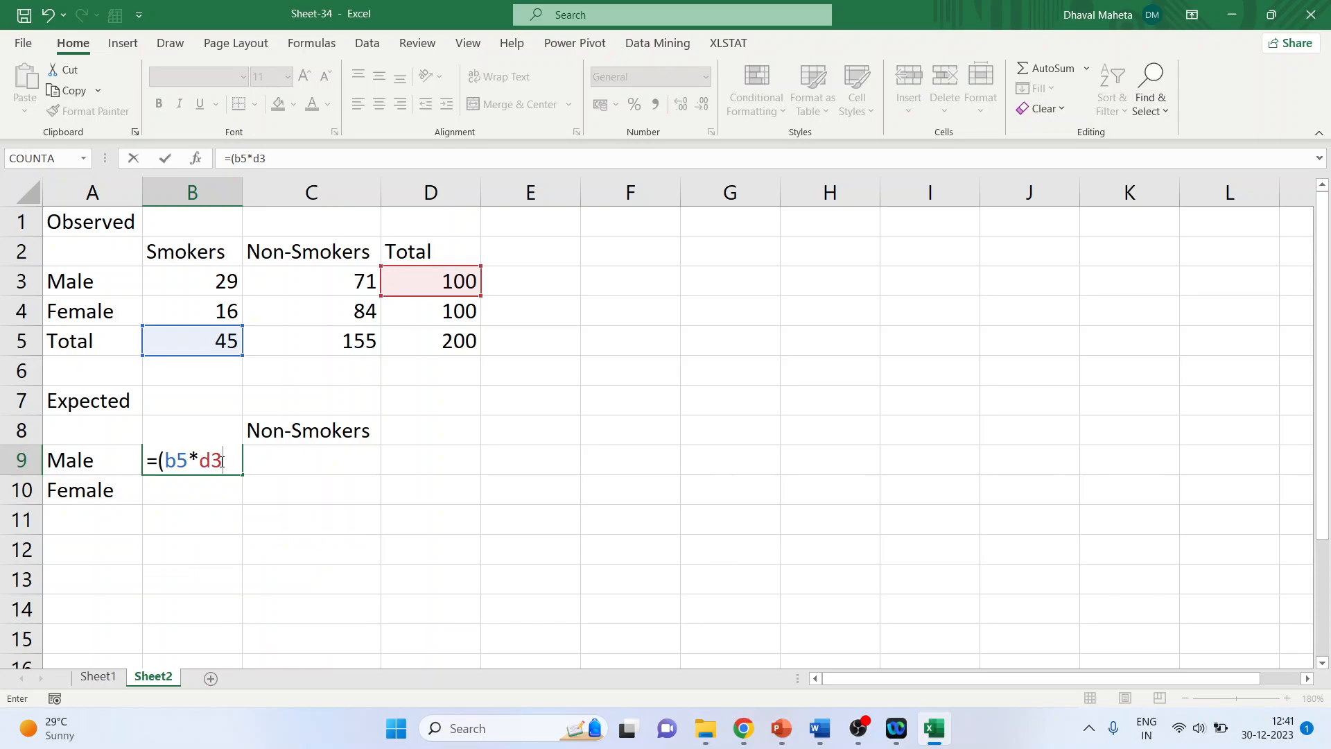
pyautogui.write(')/')
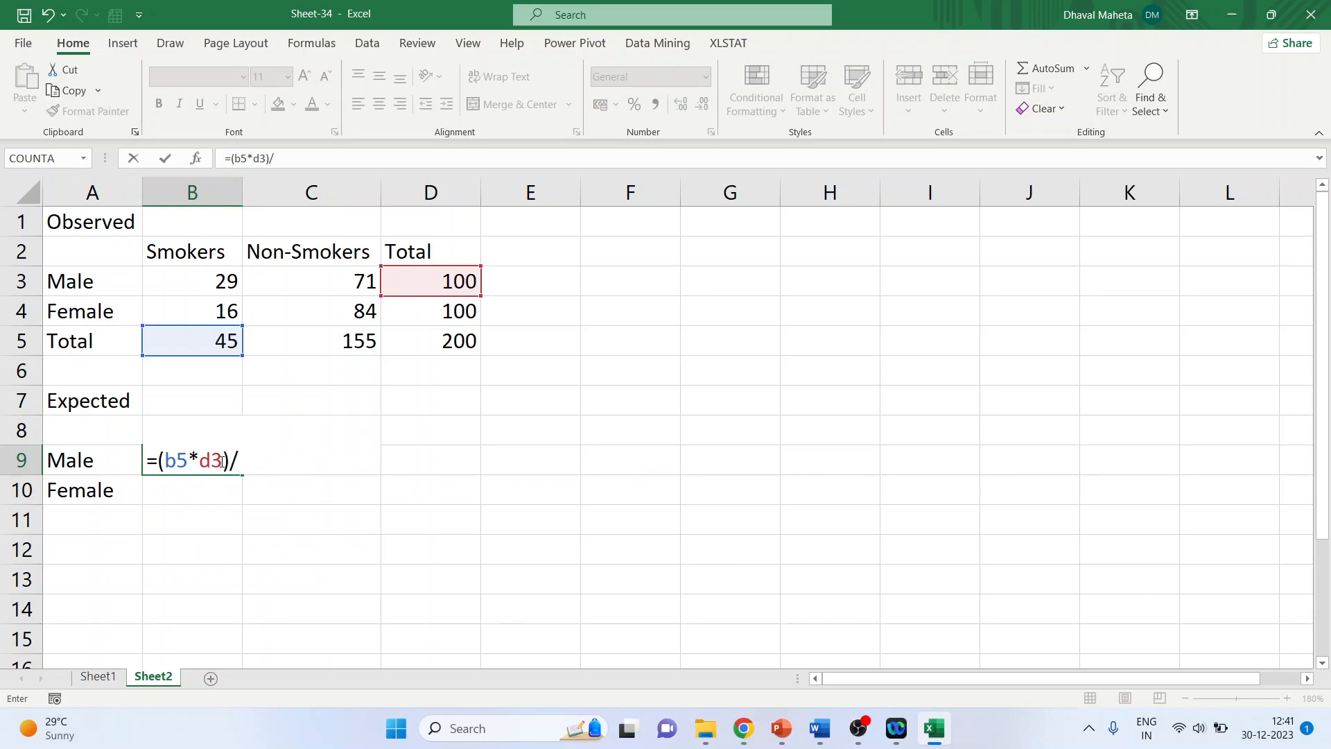
pyautogui.write('d5')
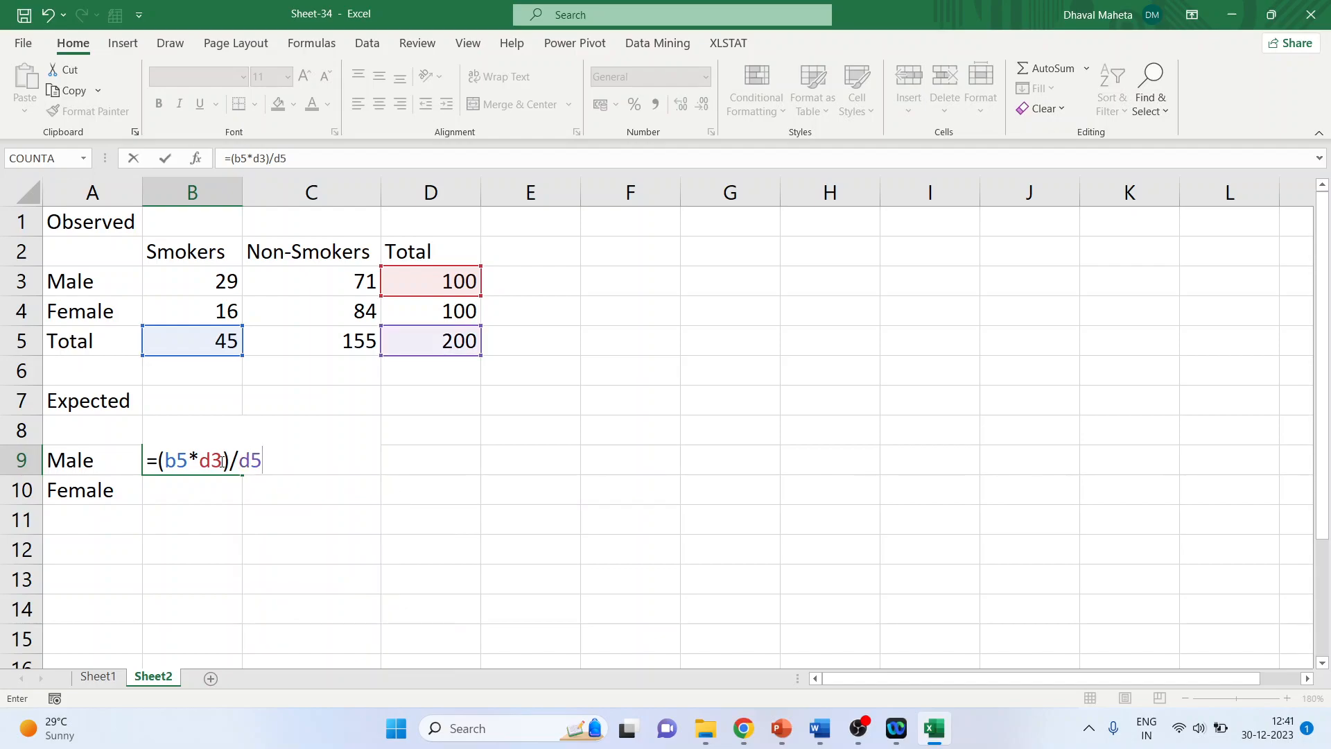
pyautogui.press('Return')
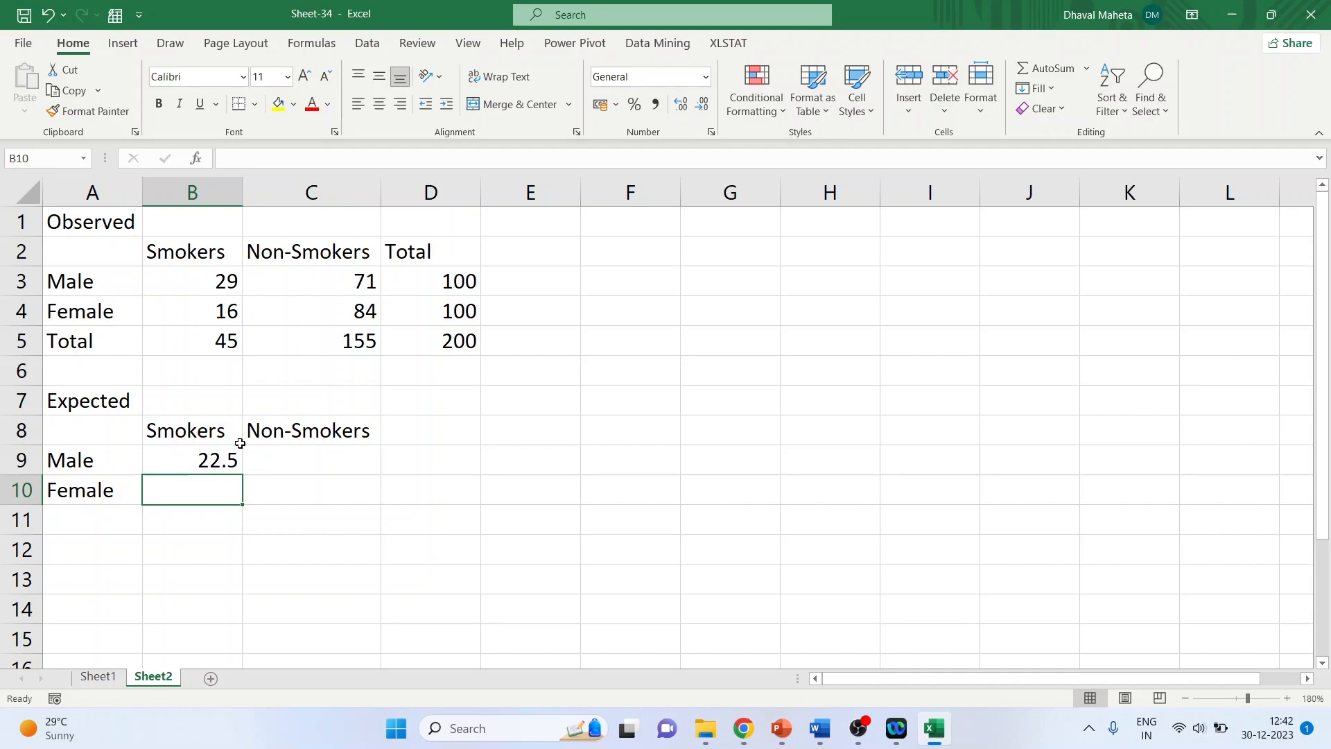
# Step: Trace the Non-Smokers column total, Male row total and grand total needed for the expected male non-smokers count
pyautogui.click(343, 283)
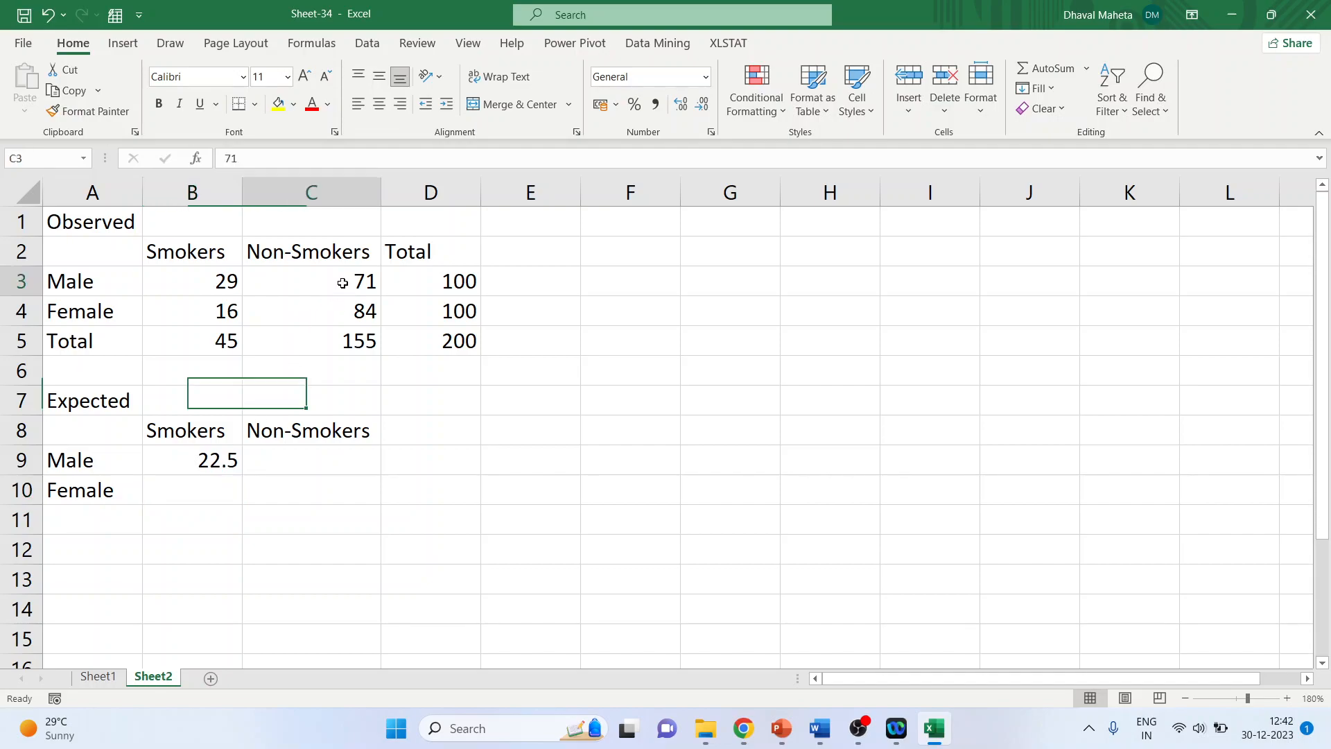
pyautogui.click(1286, 698)
pyautogui.click(1287, 698)
pyautogui.click(359, 494)
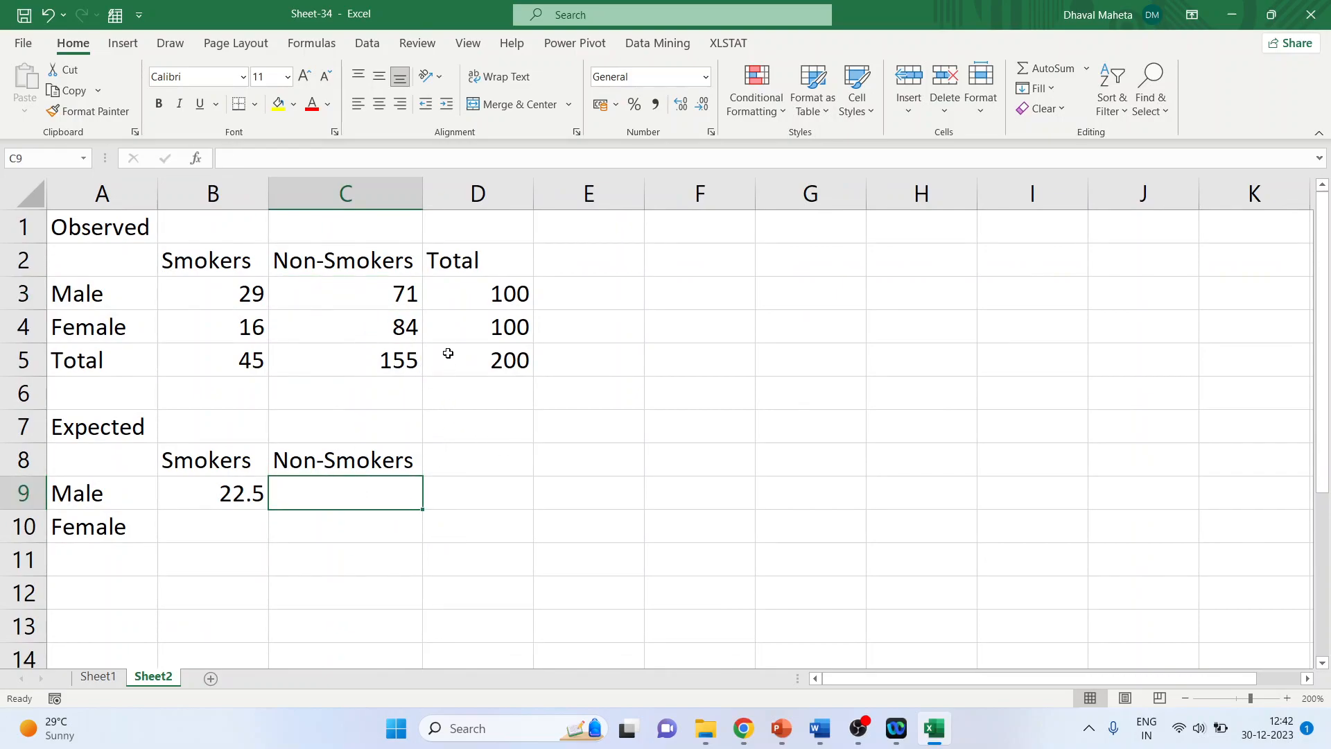
pyautogui.click(377, 290)
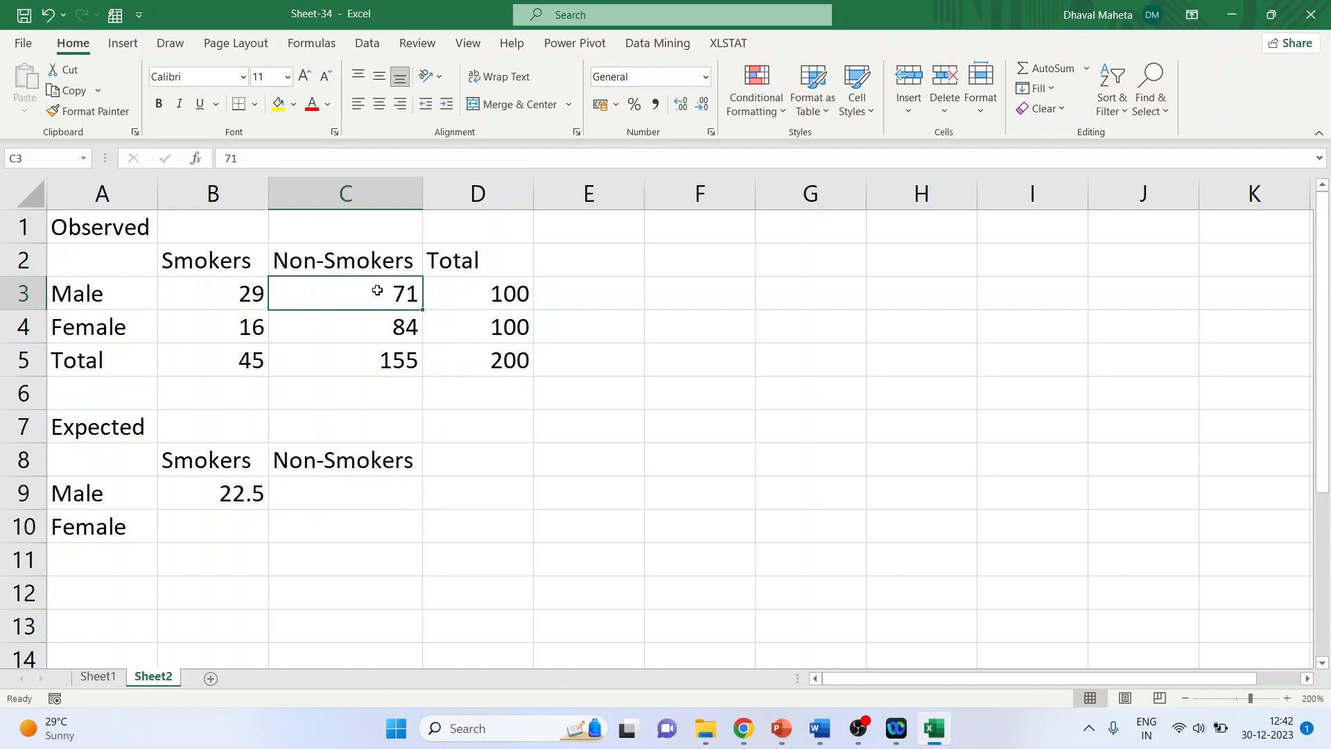
pyautogui.moveTo(392, 291); pyautogui.dragTo(505, 294)
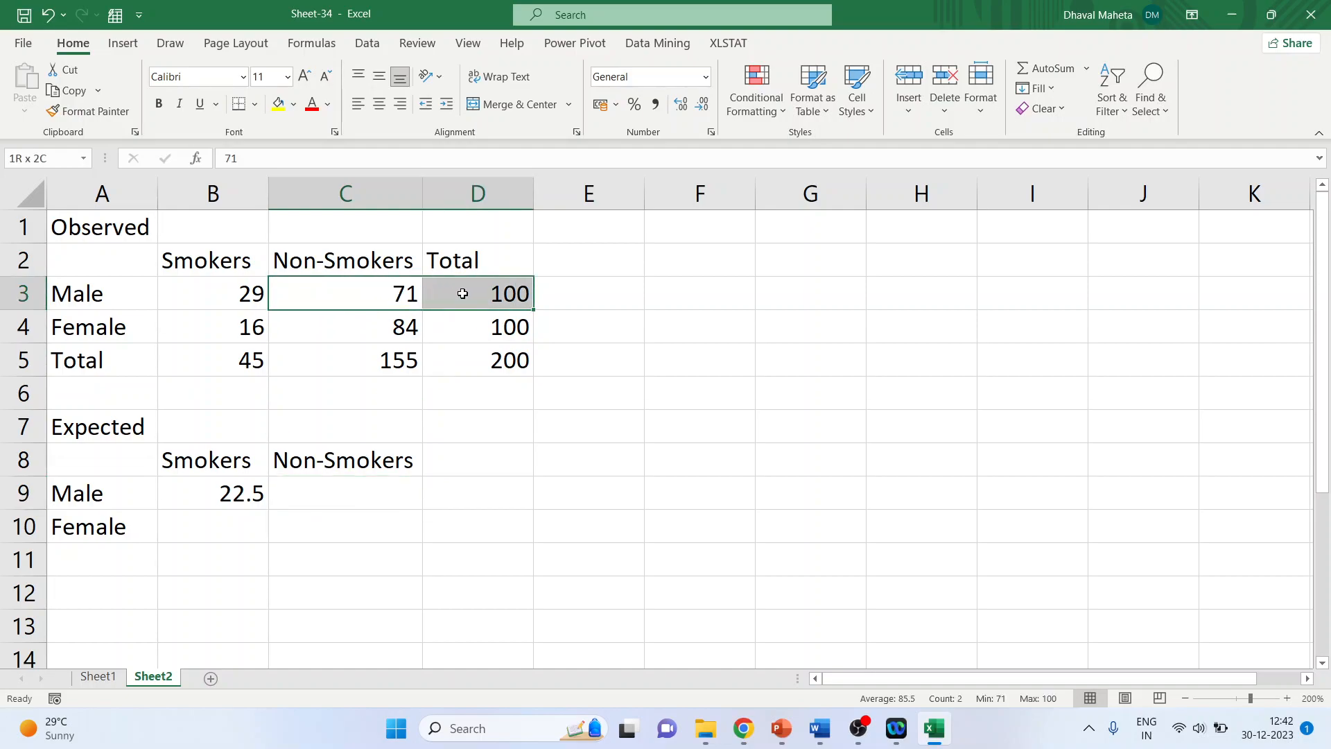
pyautogui.click(522, 293)
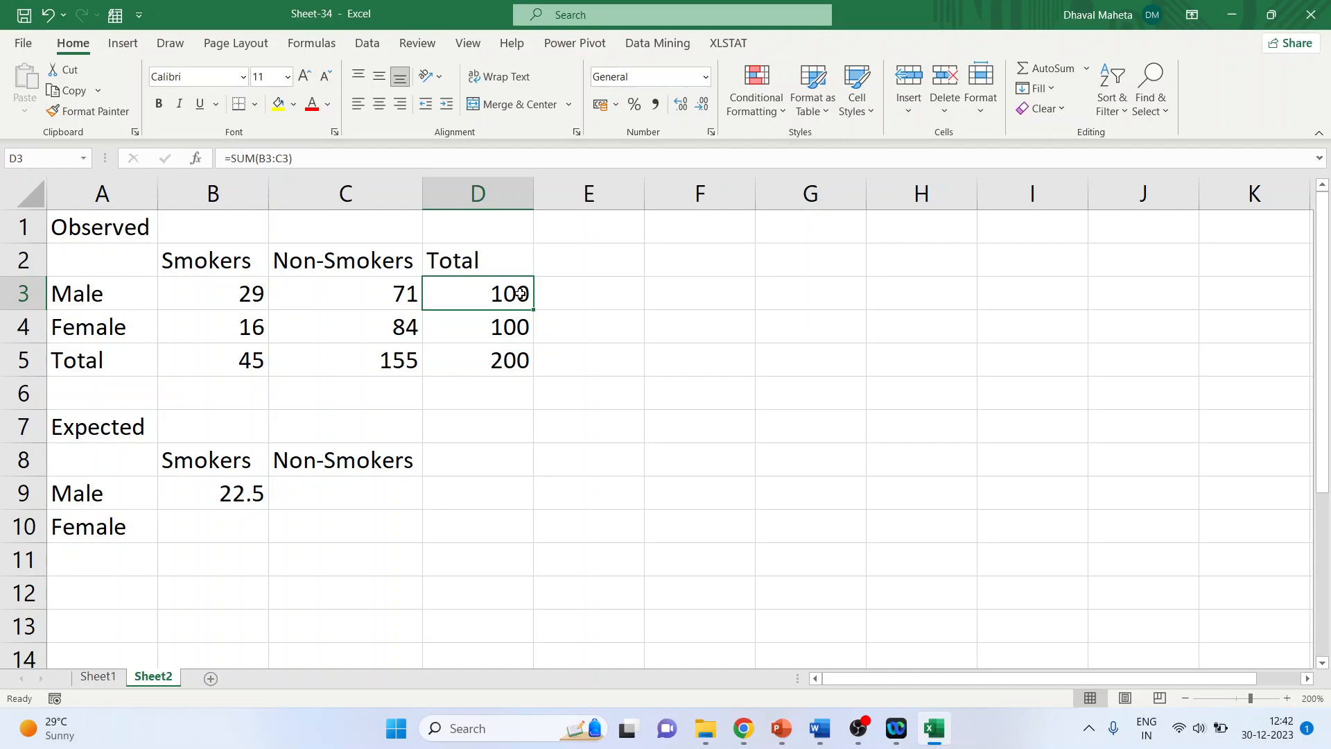
pyautogui.moveTo(386, 292); pyautogui.dragTo(389, 325)
pyautogui.click(395, 365)
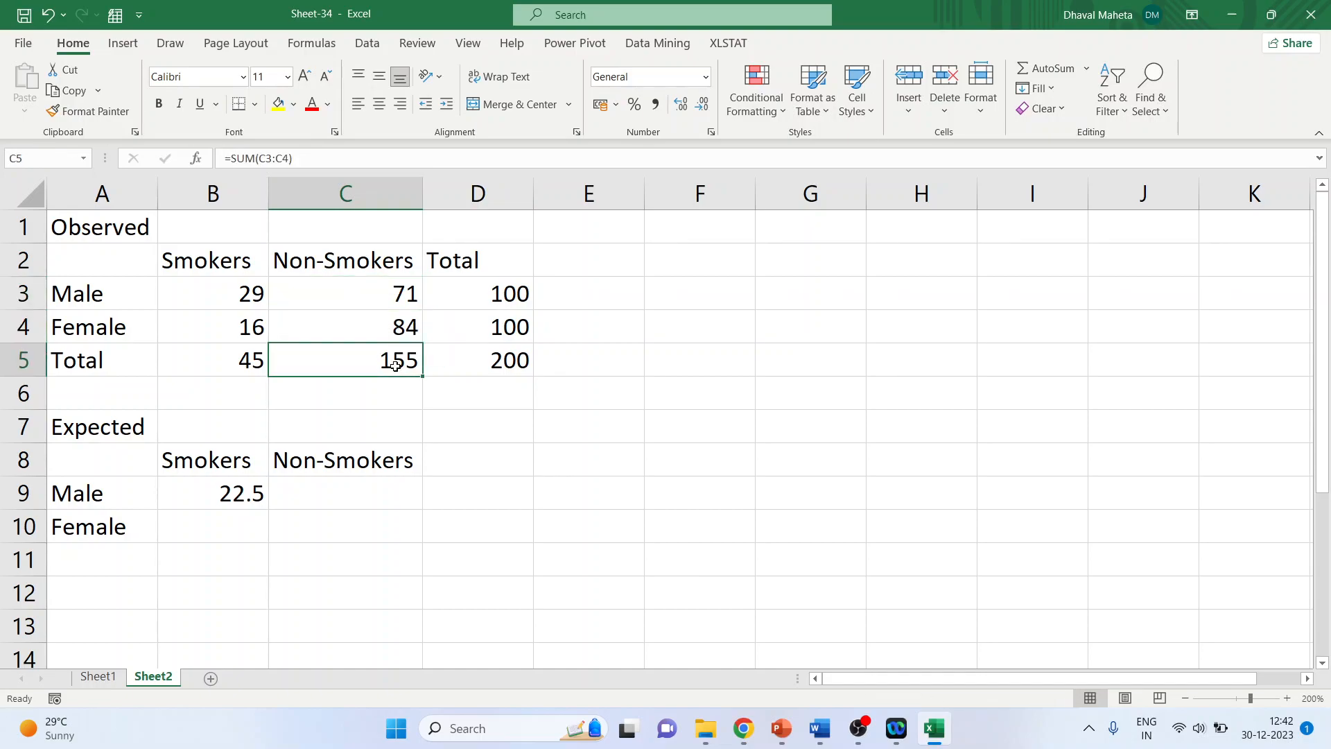
pyautogui.click(488, 295)
pyautogui.click(404, 355)
pyautogui.click(493, 365)
# Step: Calculate the expected male non-smokers count in C9 with the formula =(c5*d3)/d5
pyautogui.click(347, 495)
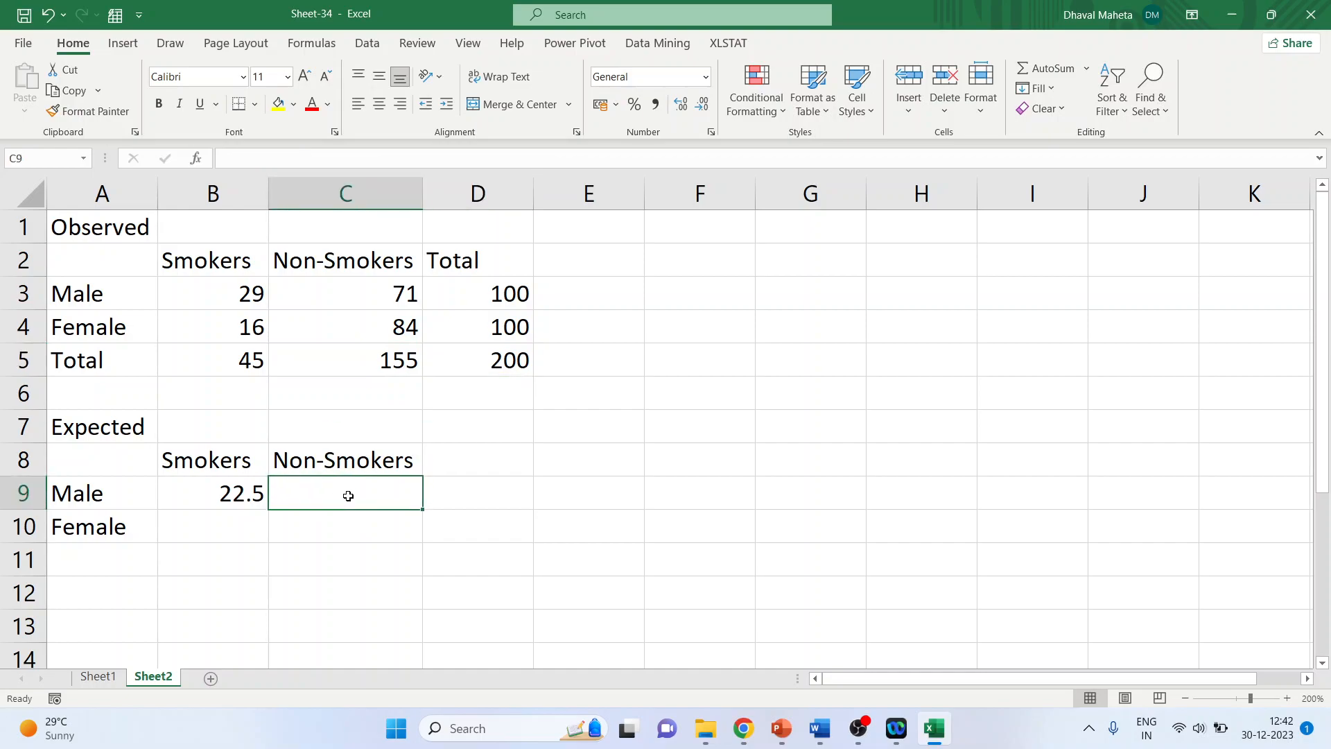
pyautogui.write('=')
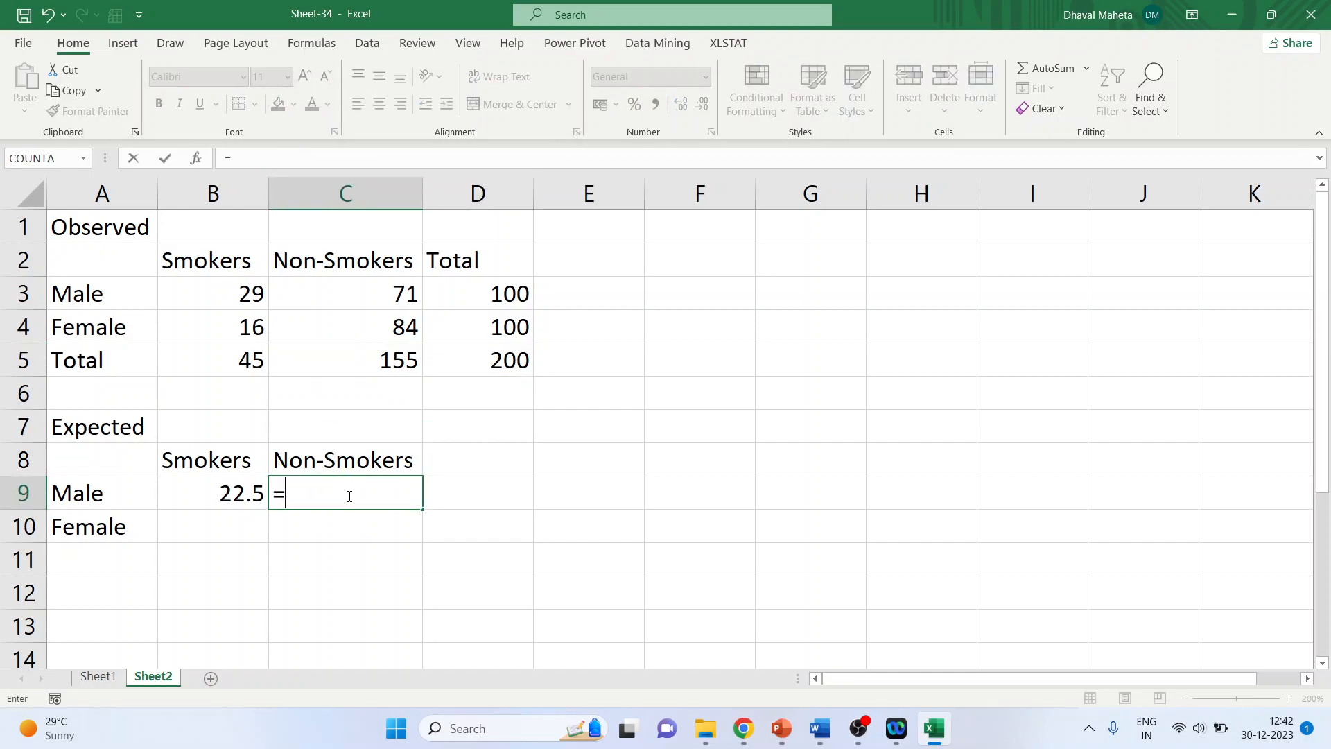
pyautogui.write('(c')
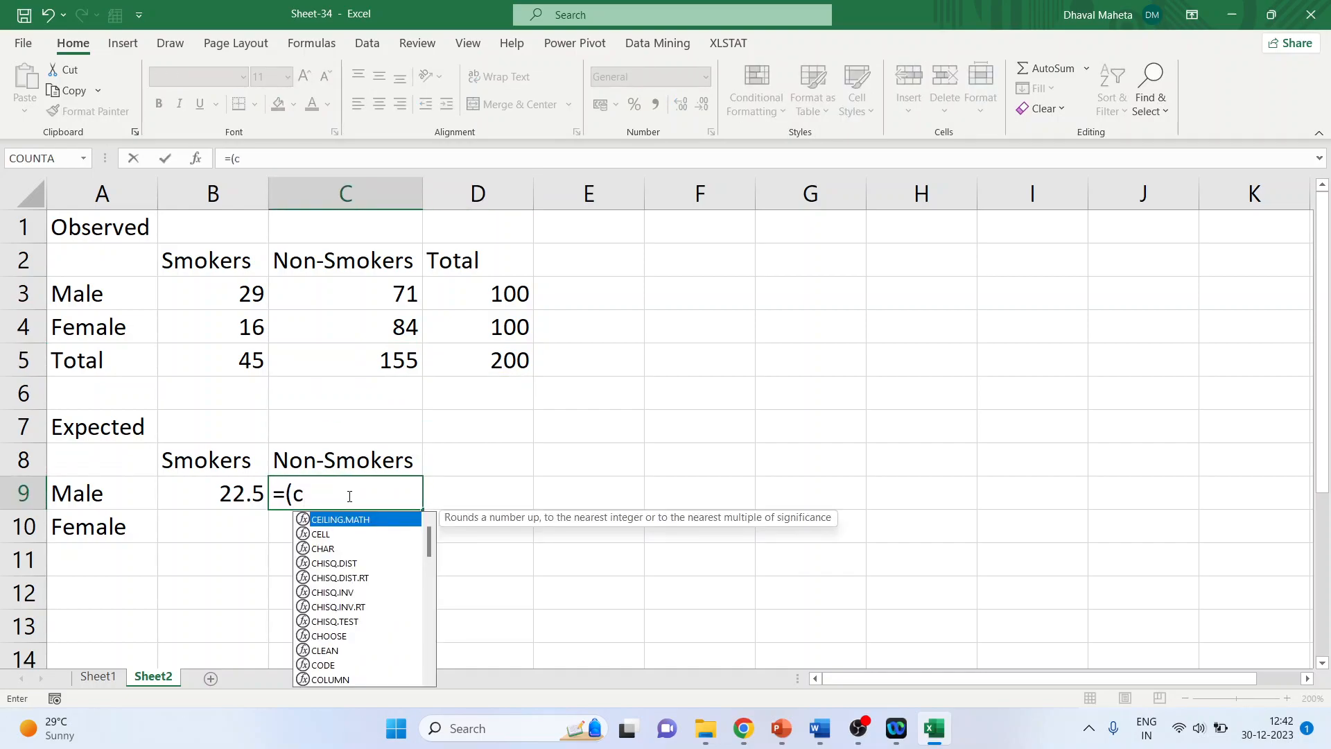
pyautogui.write('5*')
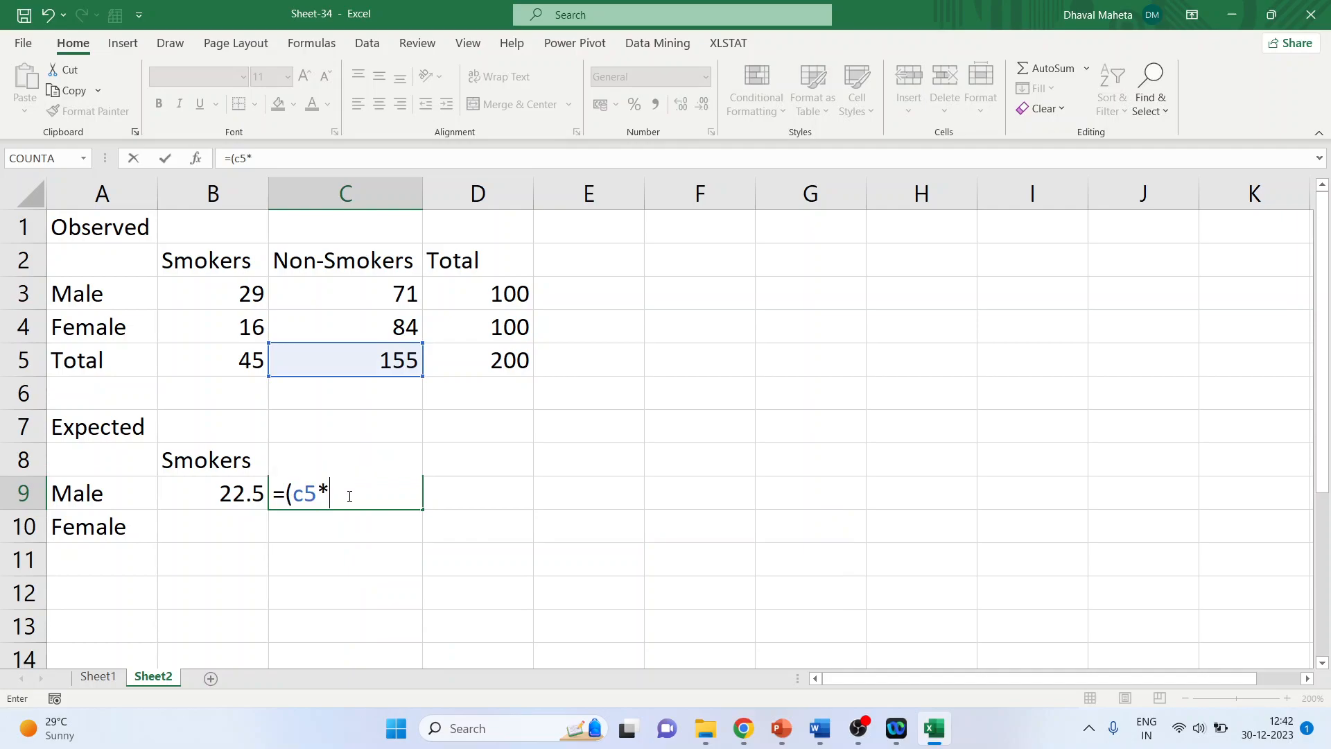
pyautogui.write('d')
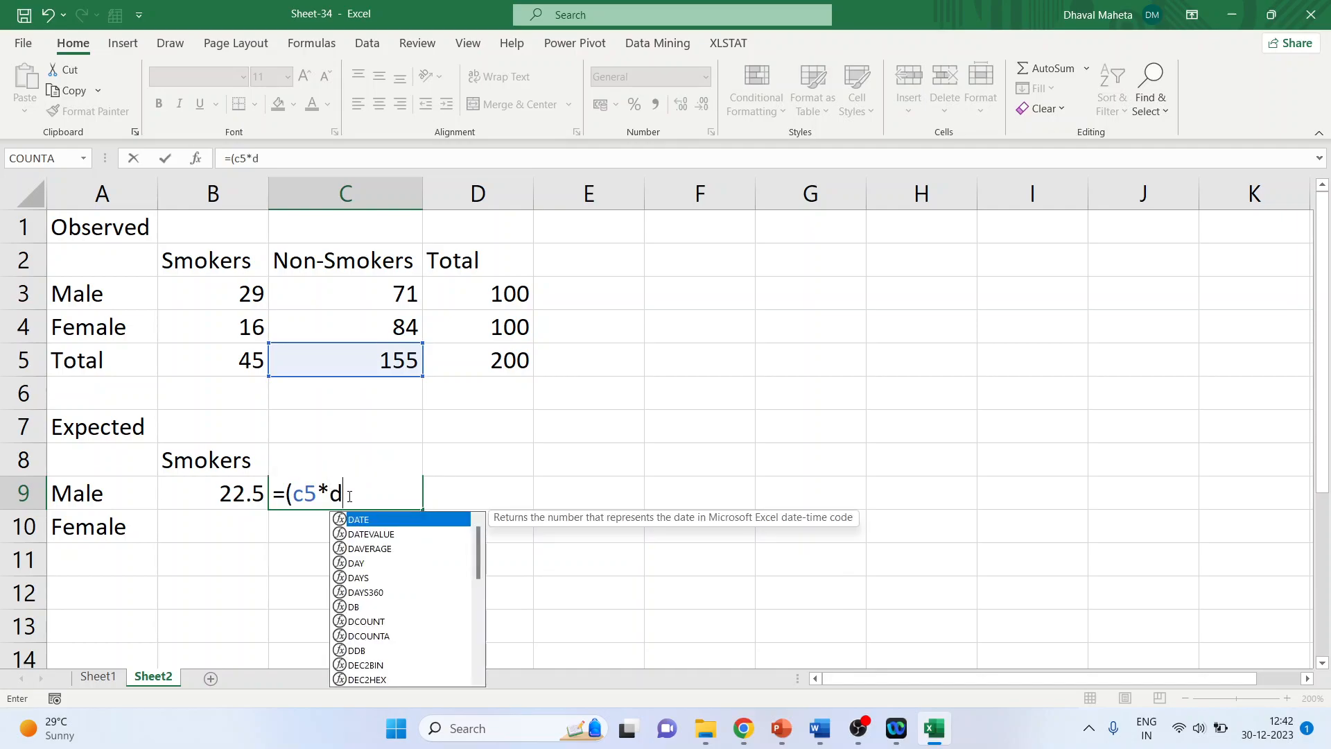
pyautogui.write('3)/d5')
pyautogui.press('Return')
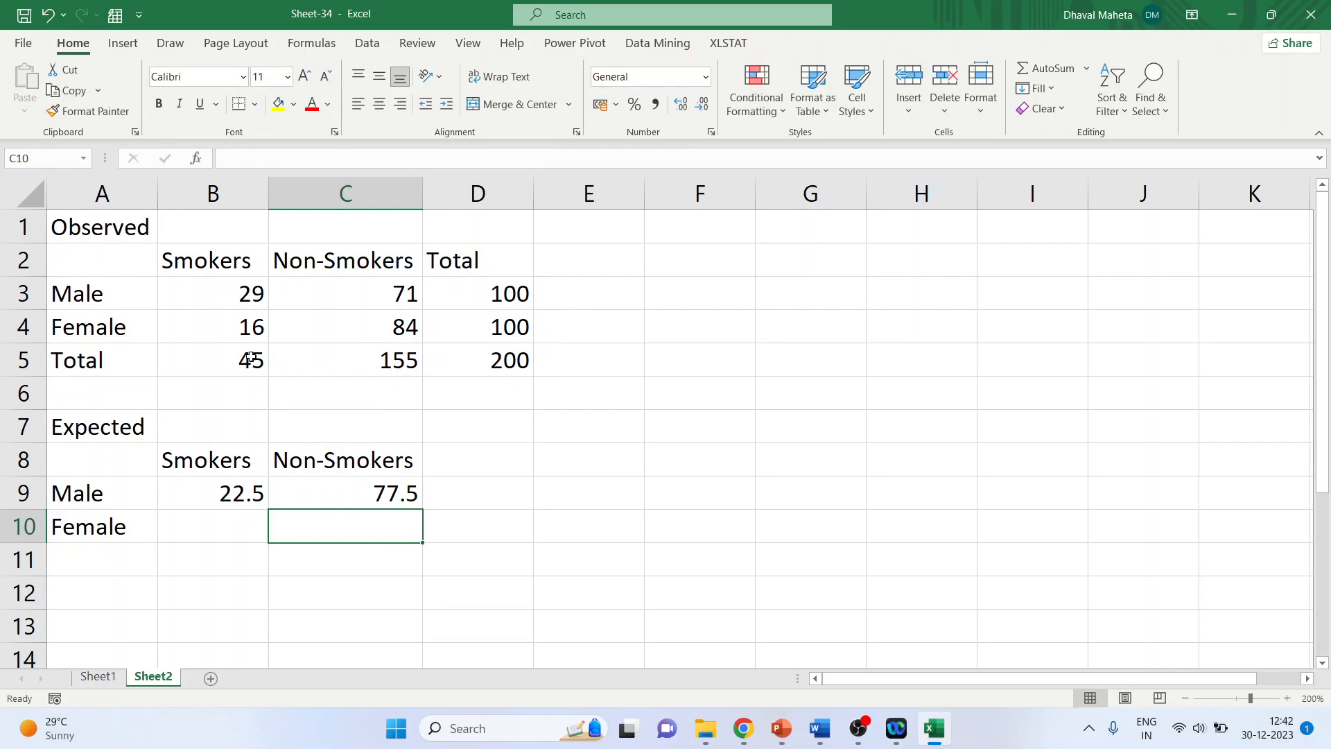
# Step: Trace the Female row total, Smokers column total and grand total needed for the expected female smokers count
pyautogui.click(234, 330)
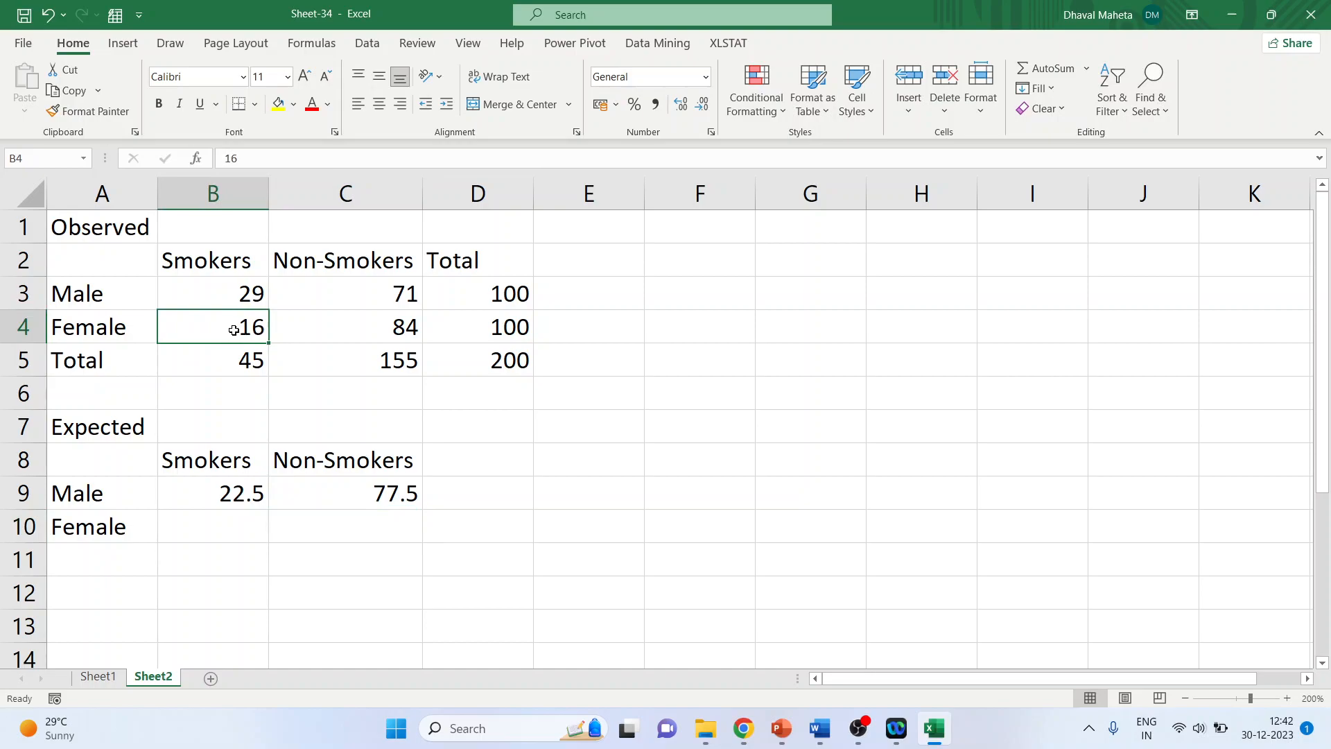
pyautogui.moveTo(246, 326); pyautogui.dragTo(506, 330)
pyautogui.click(506, 330)
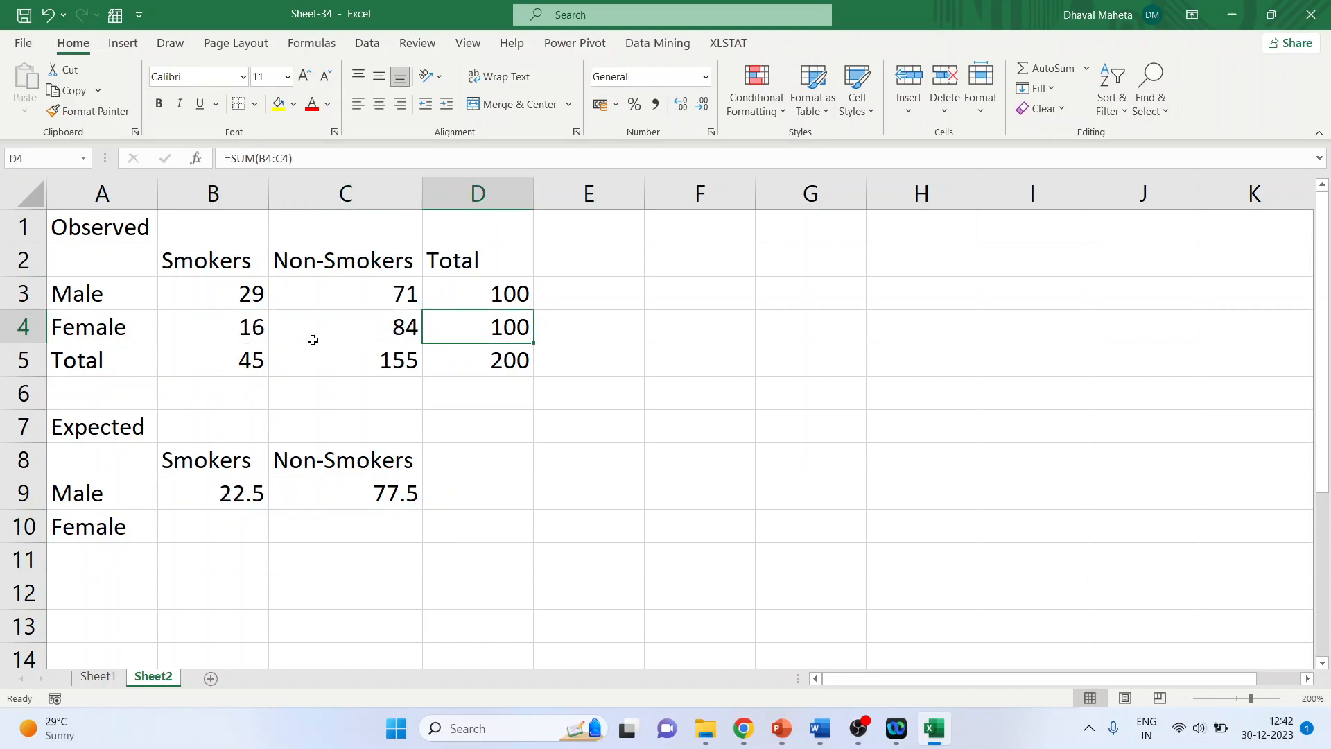
pyautogui.moveTo(225, 327); pyautogui.dragTo(233, 346)
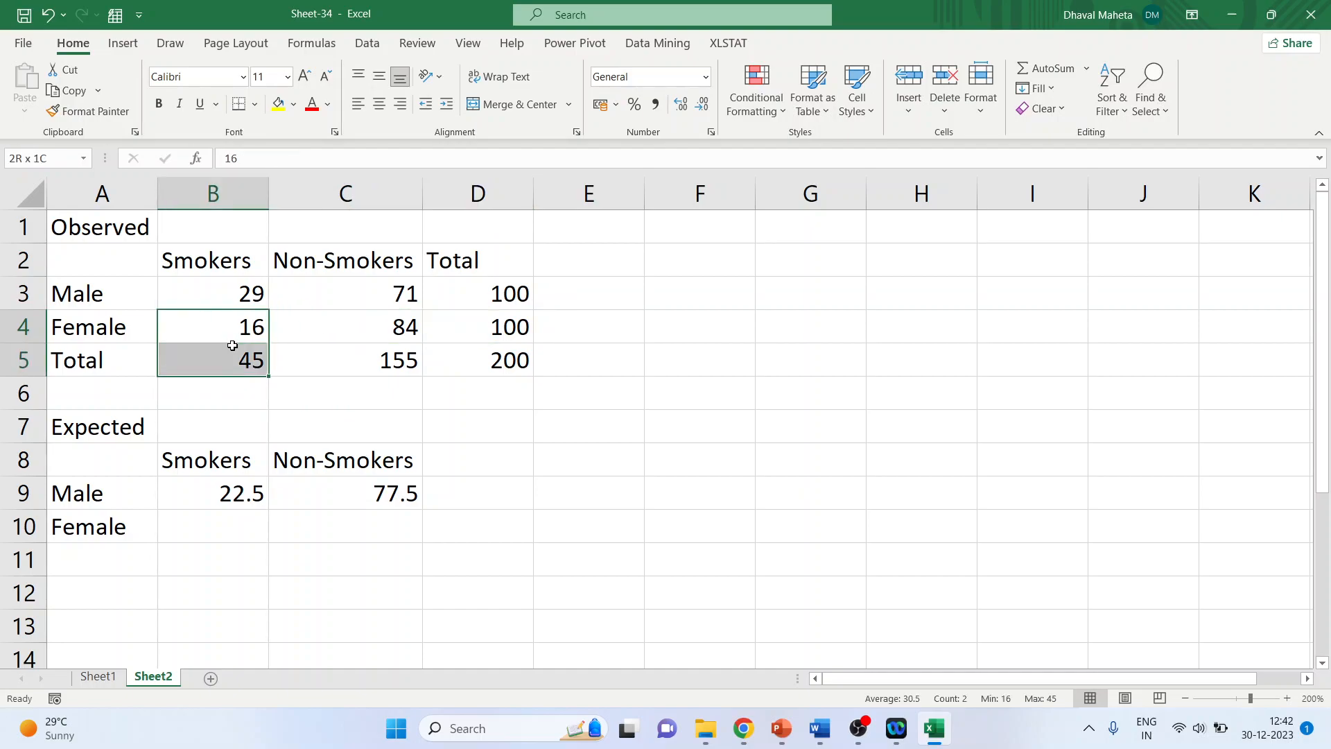
pyautogui.click(238, 362)
pyautogui.moveTo(476, 327); pyautogui.dragTo(497, 365)
pyautogui.click(497, 365)
# Step: Calculate the expected female smokers count in B10 with the formula =(b5*d4)/d5
pyautogui.click(212, 525)
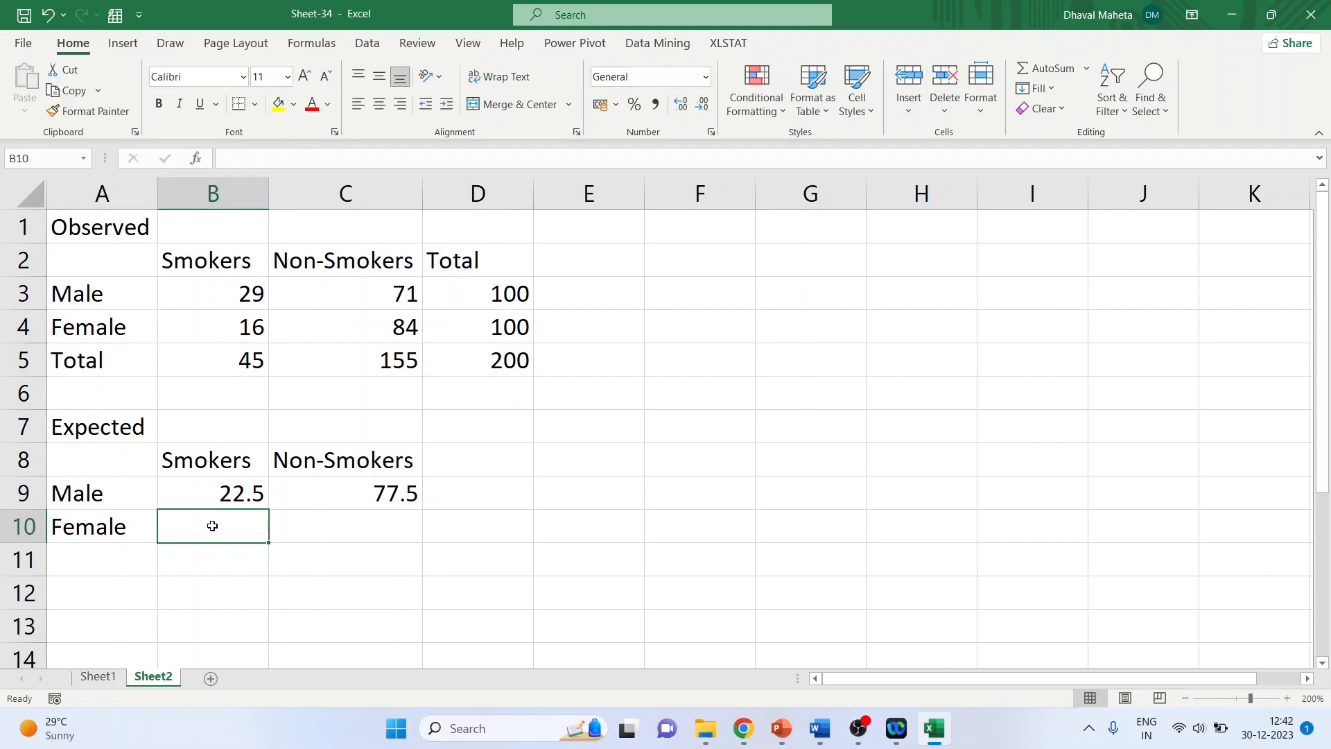
pyautogui.write('=')
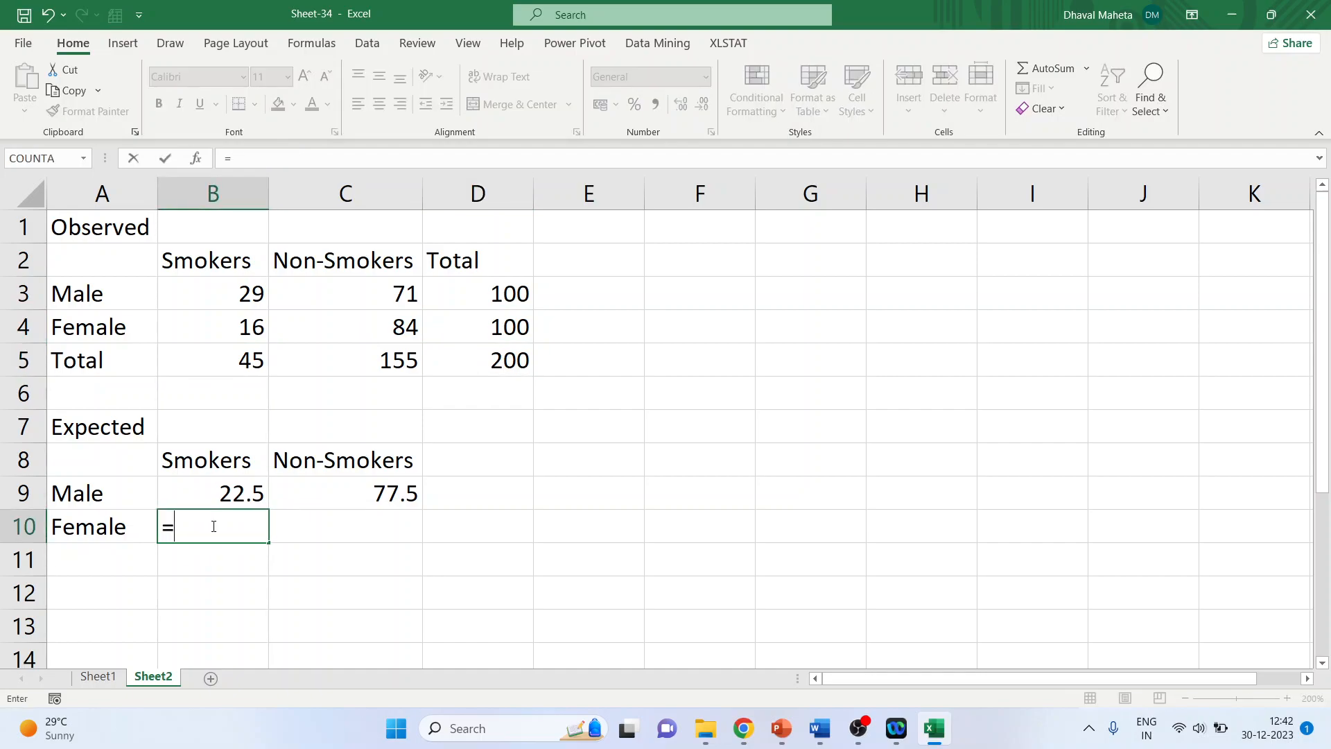
pyautogui.write('(b5*')
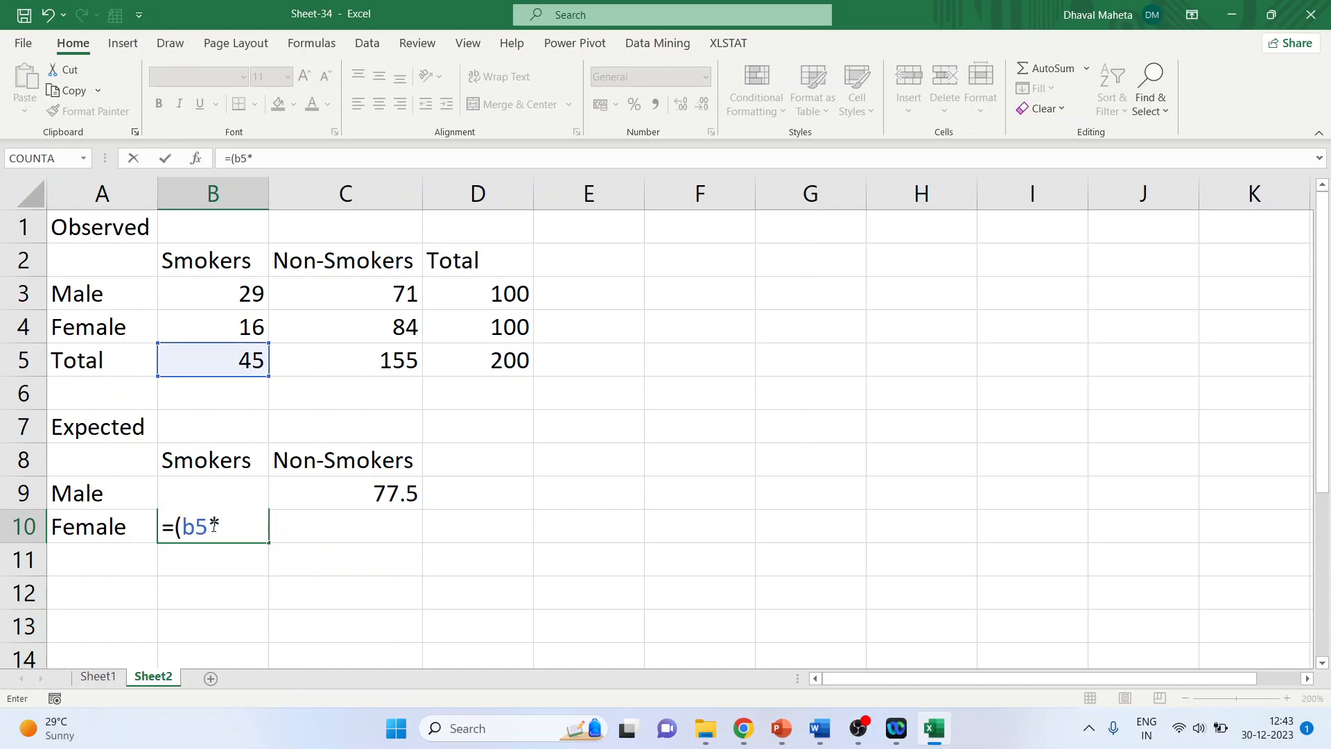
pyautogui.write('d4)')
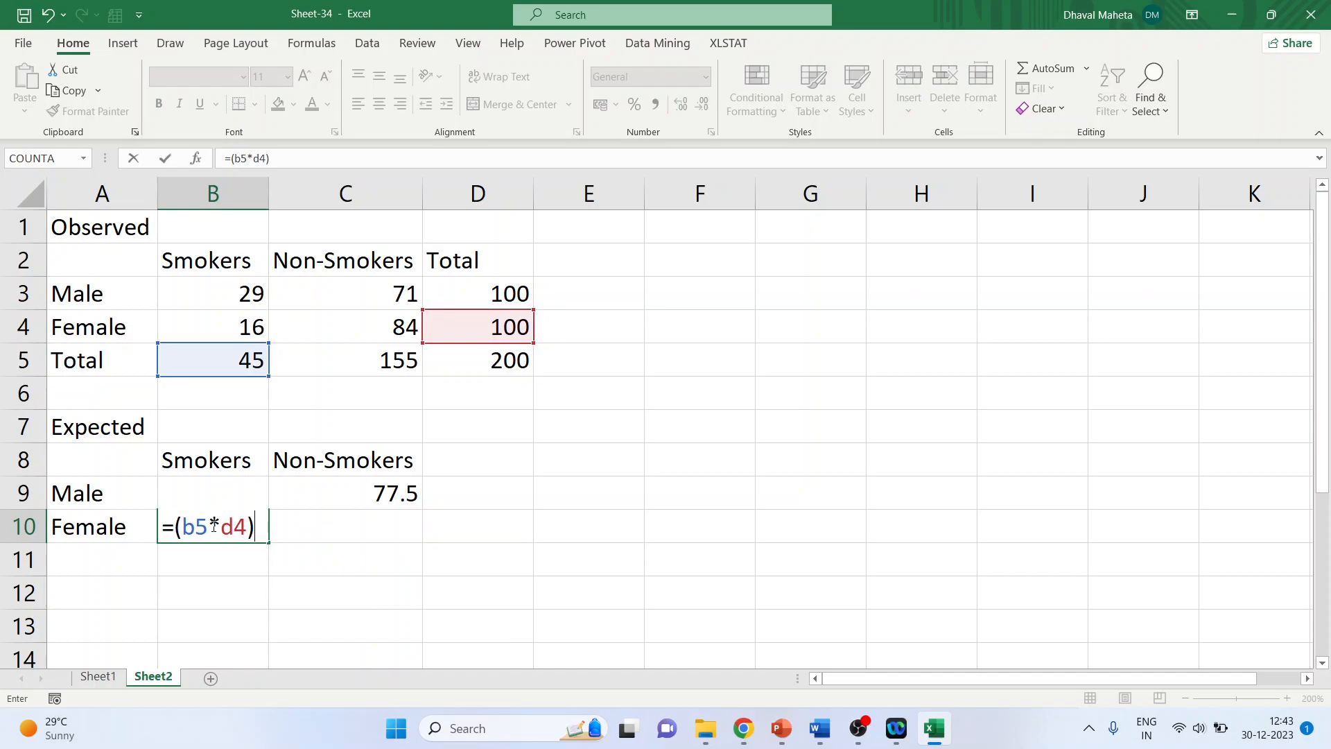
pyautogui.write('/d5')
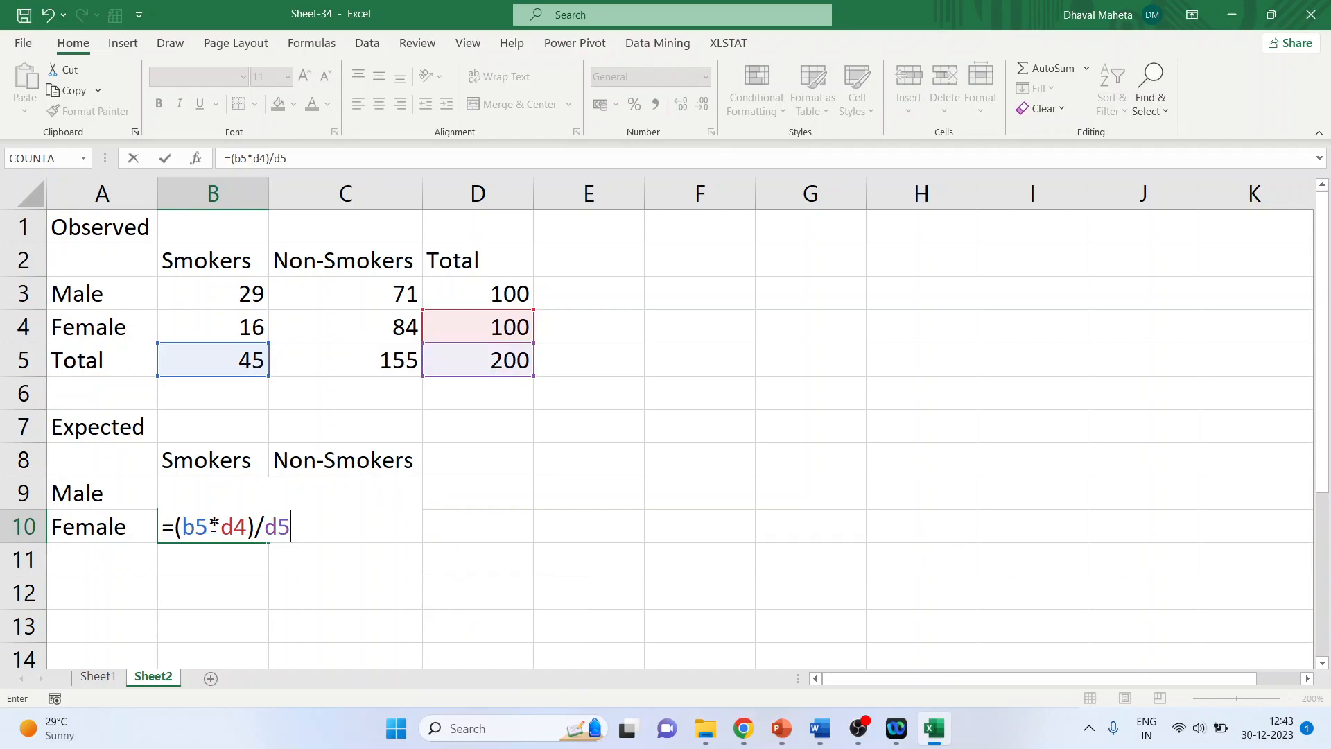
pyautogui.press('Return')
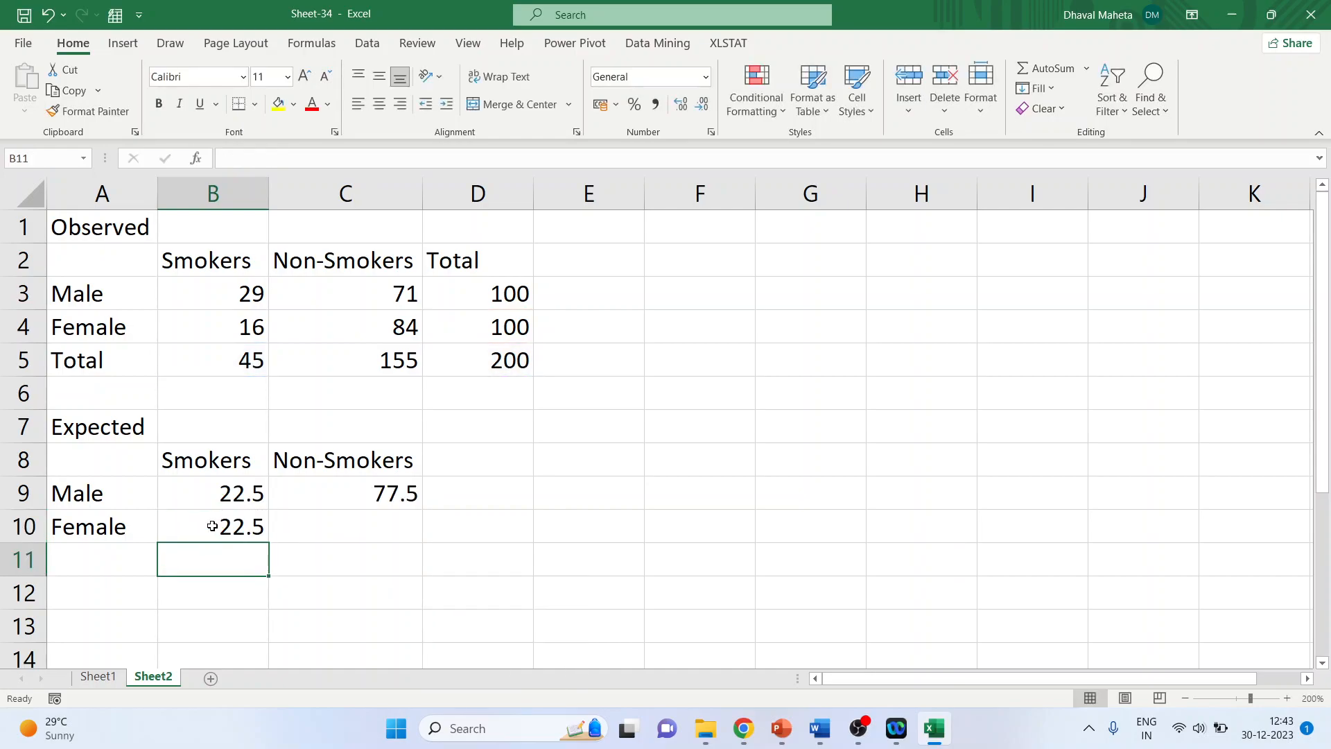
# Step: Trace the Female row total and Non-Smokers column total needed for the expected female non-smokers count
pyautogui.click(387, 362)
pyautogui.click(386, 332)
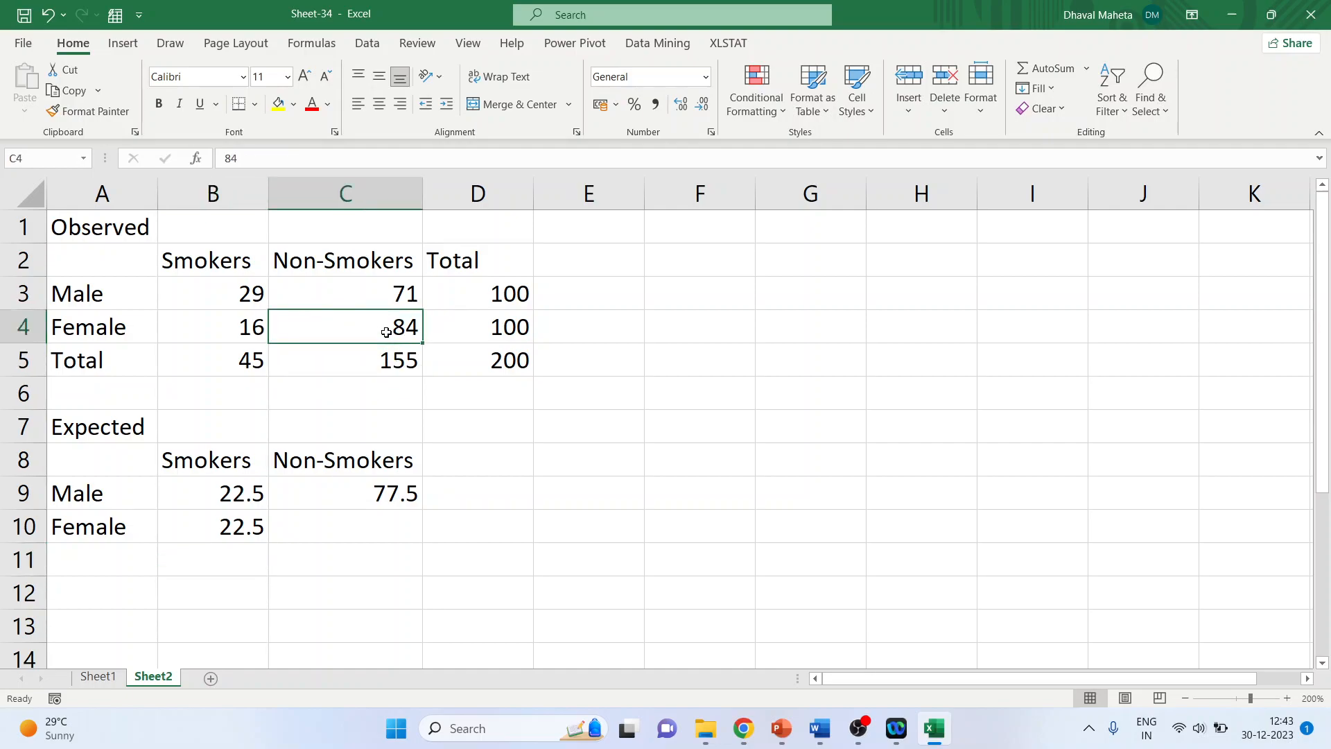
pyautogui.moveTo(386, 332); pyautogui.dragTo(516, 324)
pyautogui.click(516, 324)
pyautogui.moveTo(406, 329); pyautogui.dragTo(406, 352)
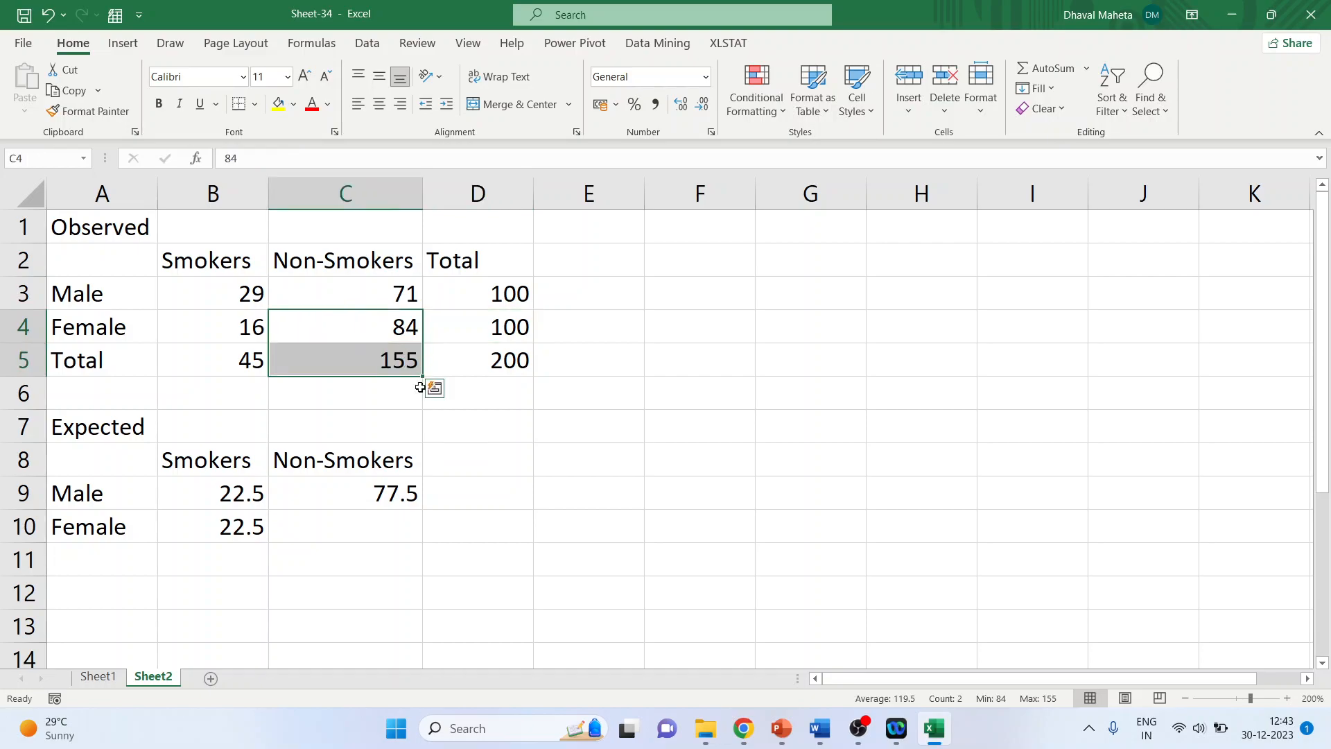
pyautogui.click(398, 365)
# Step: Calculate the expected female non-smokers count in C10 with the formula =(c5*d4)/d5
pyautogui.click(378, 521)
pyautogui.write('=')
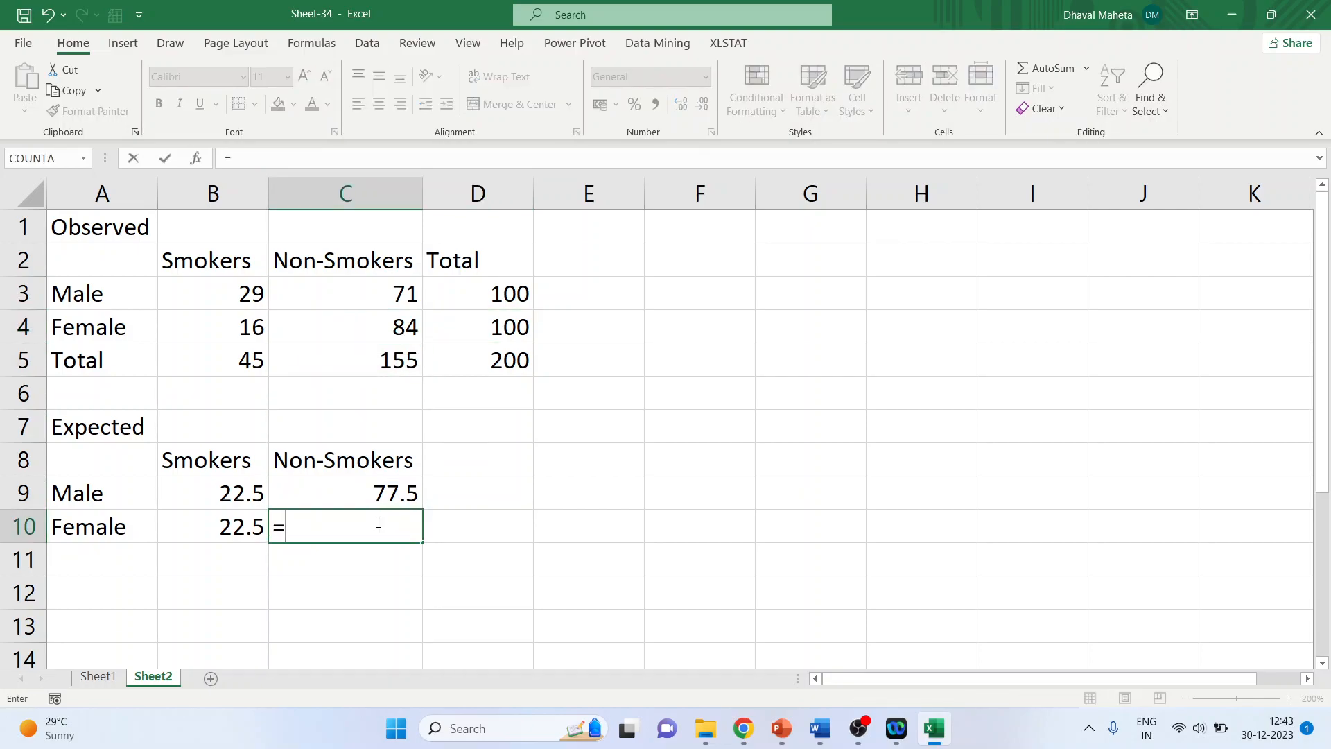
pyautogui.write('(c')
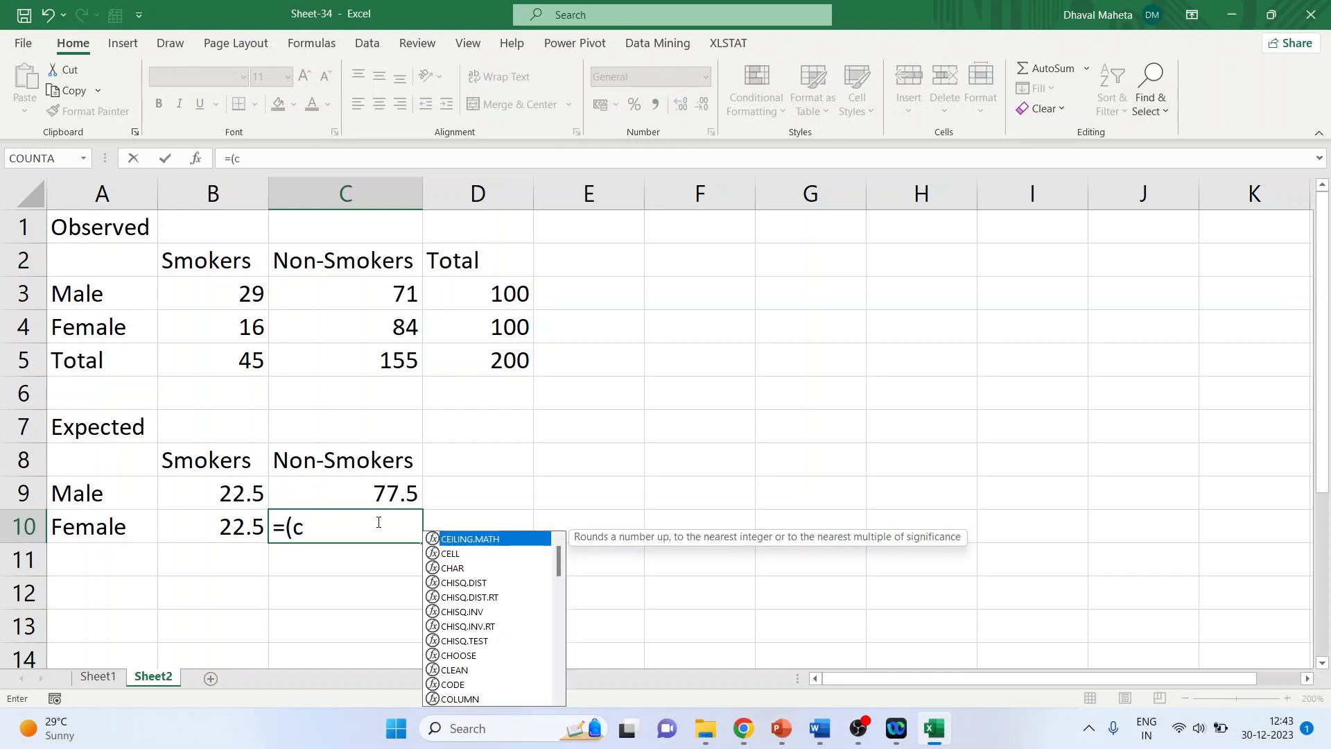
pyautogui.write('5*')
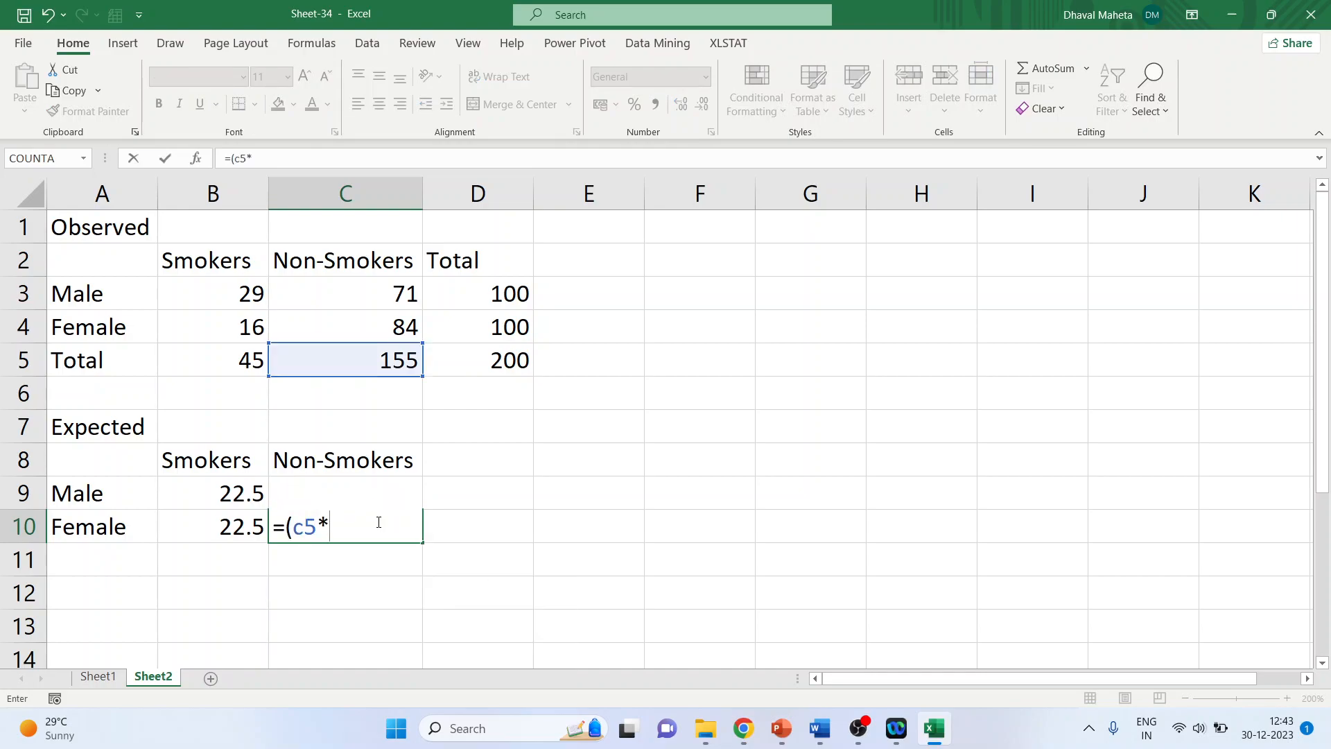
pyautogui.write('d4)')
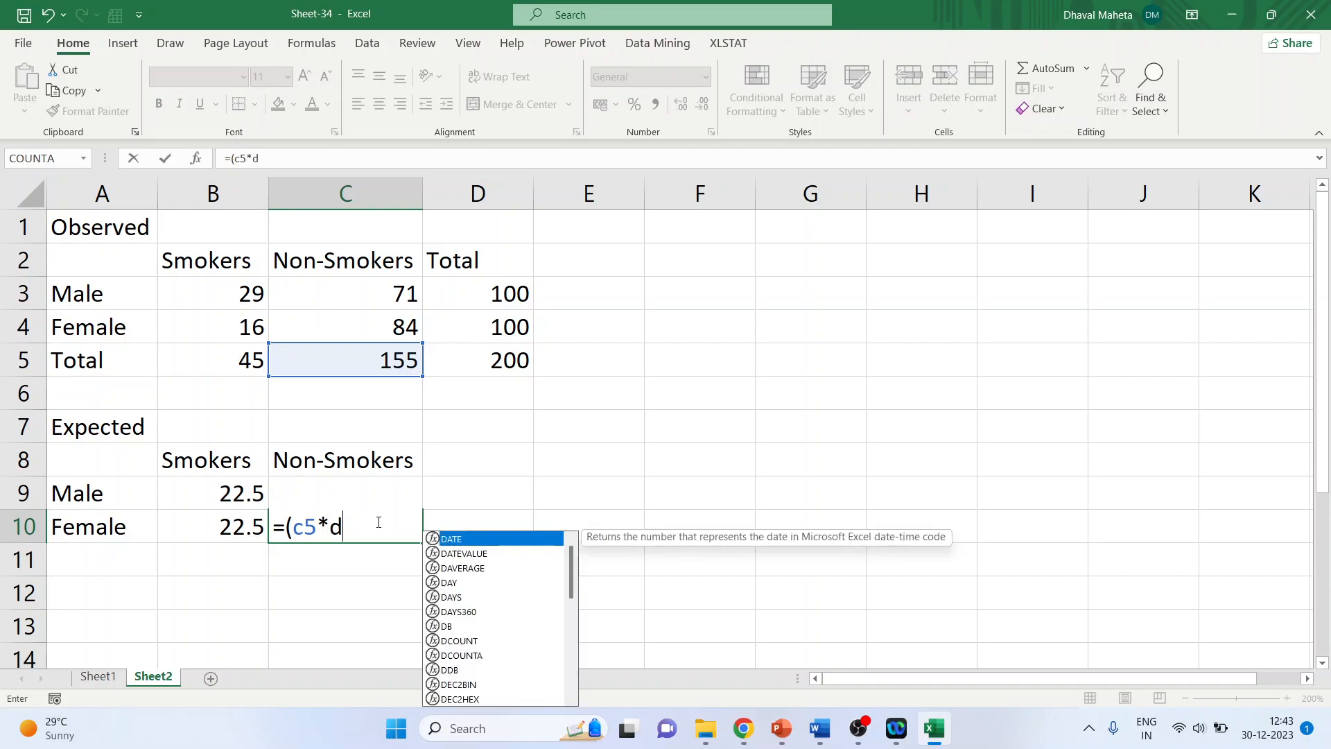
pyautogui.write('/d5')
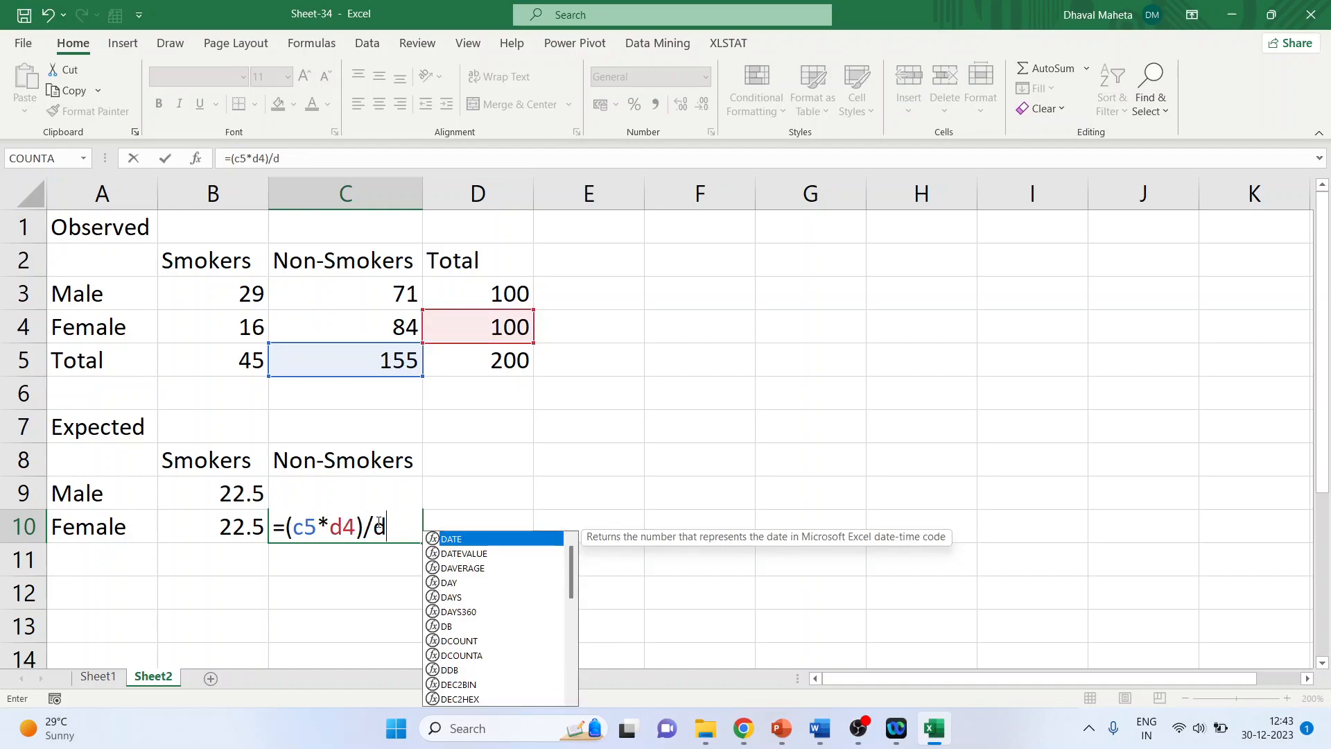
pyautogui.press('Return')
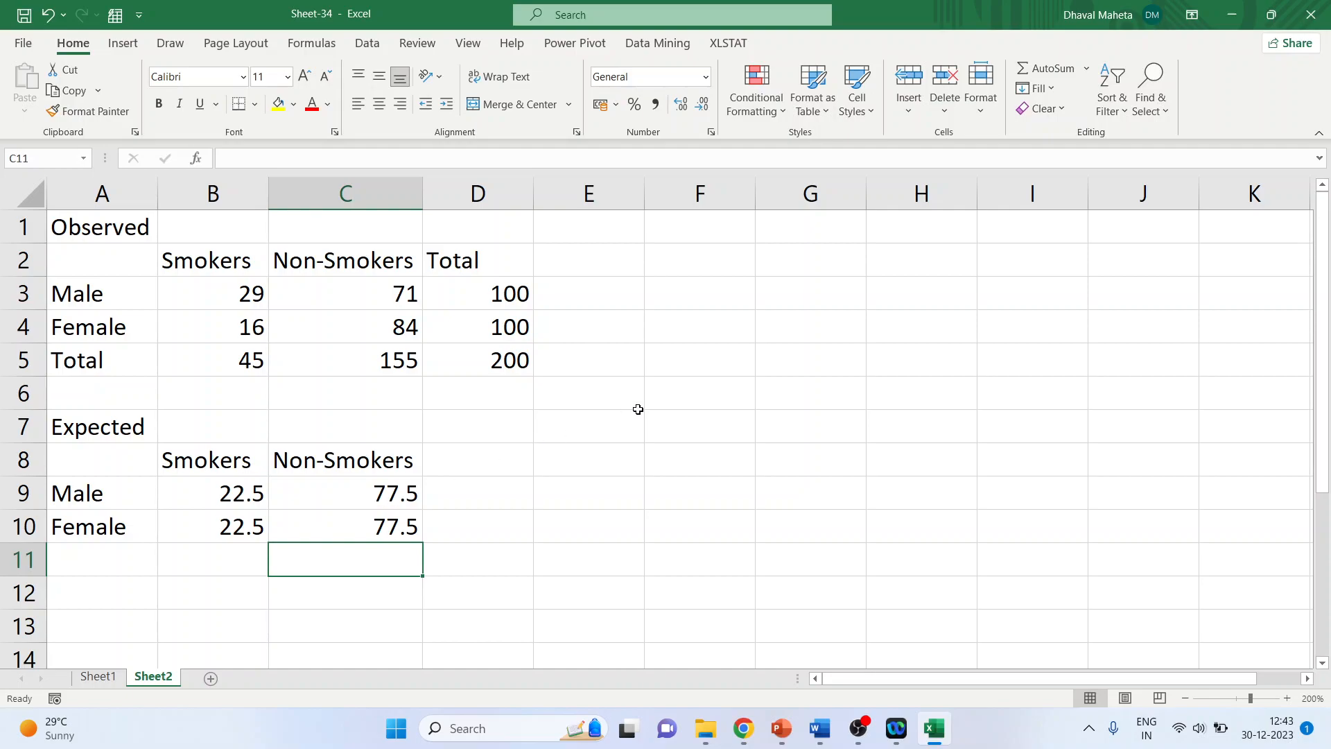
pyautogui.click(679, 398)
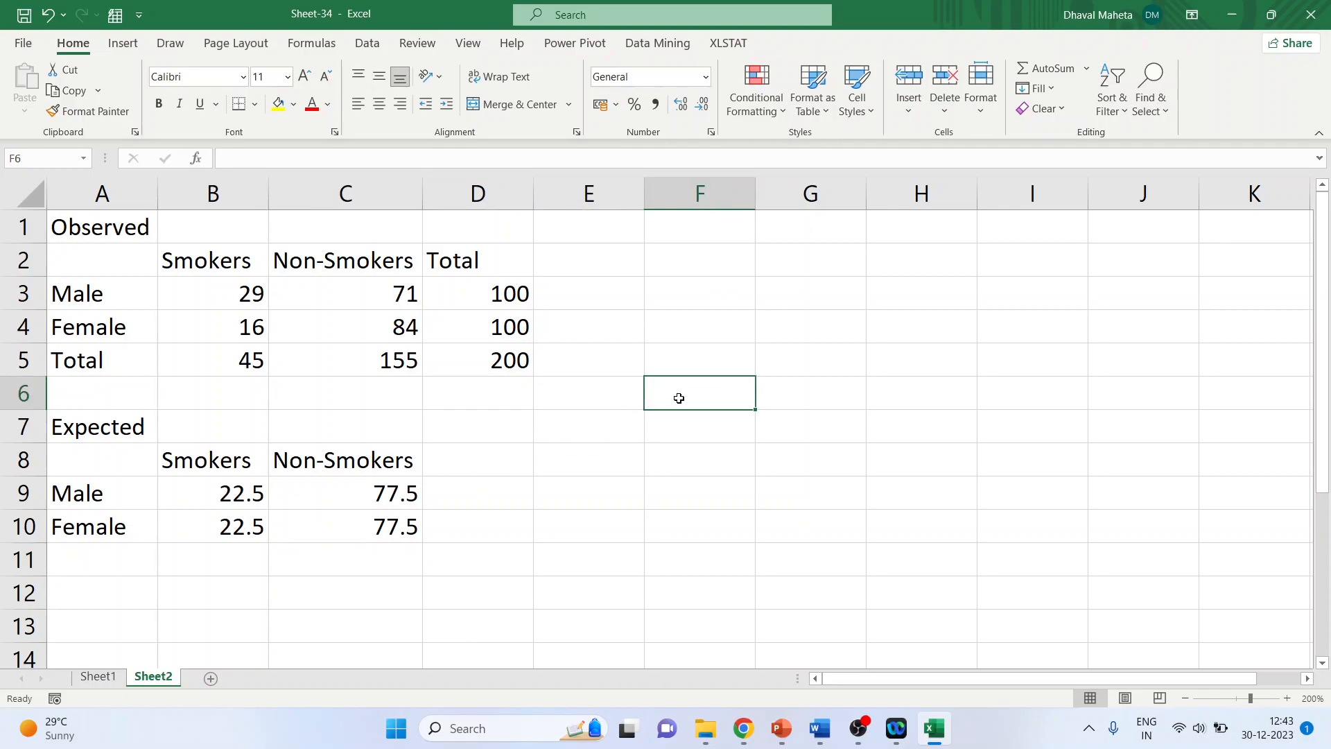
pyautogui.write('=ch')
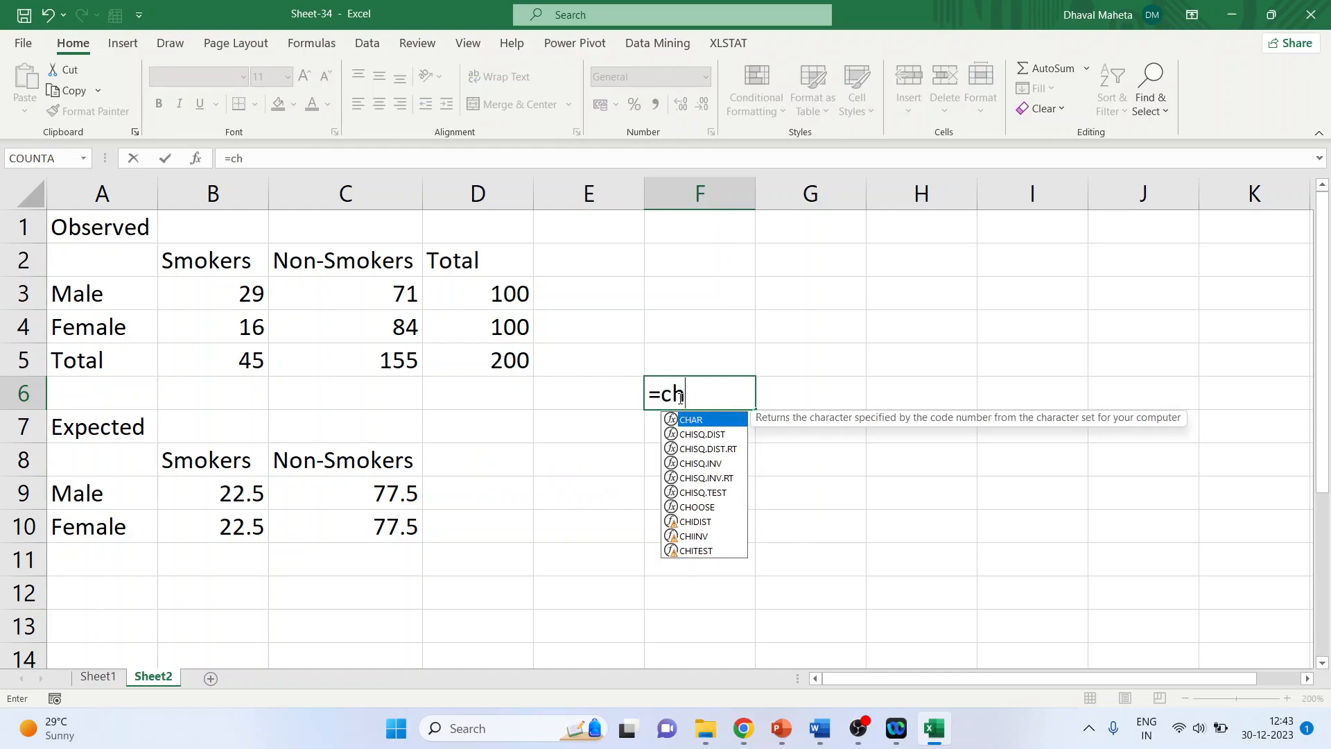
pyautogui.write('i')
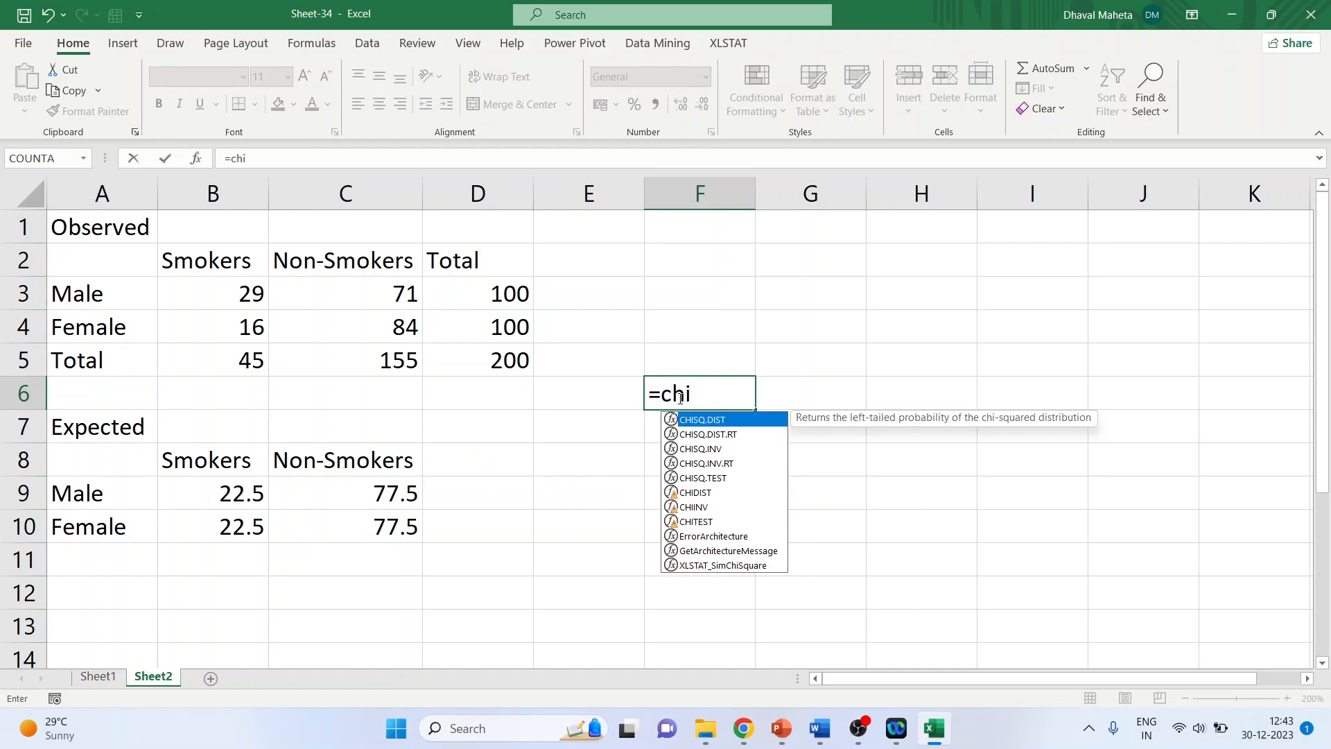
pyautogui.write('sq.te')
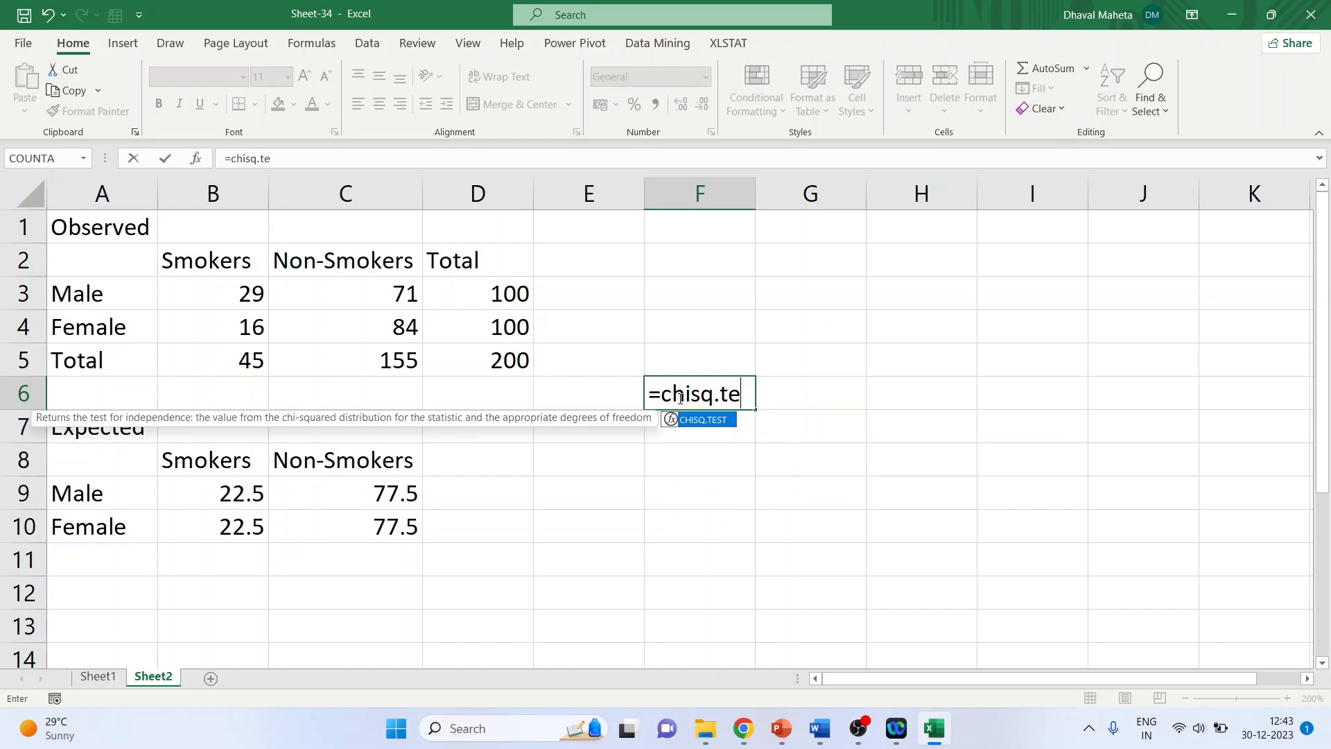
pyautogui.write('st')
pyautogui.press('BackSpace')
pyautogui.press('BackSpace')
pyautogui.press('BackSpace')
pyautogui.press('BackSpace')
pyautogui.press('BackSpace')
pyautogui.press('BackSpace')
pyautogui.press('BackSpace')
pyautogui.press('BackSpace')
pyautogui.press('BackSpace')
pyautogui.press('BackSpace')
pyautogui.press('BackSpace')
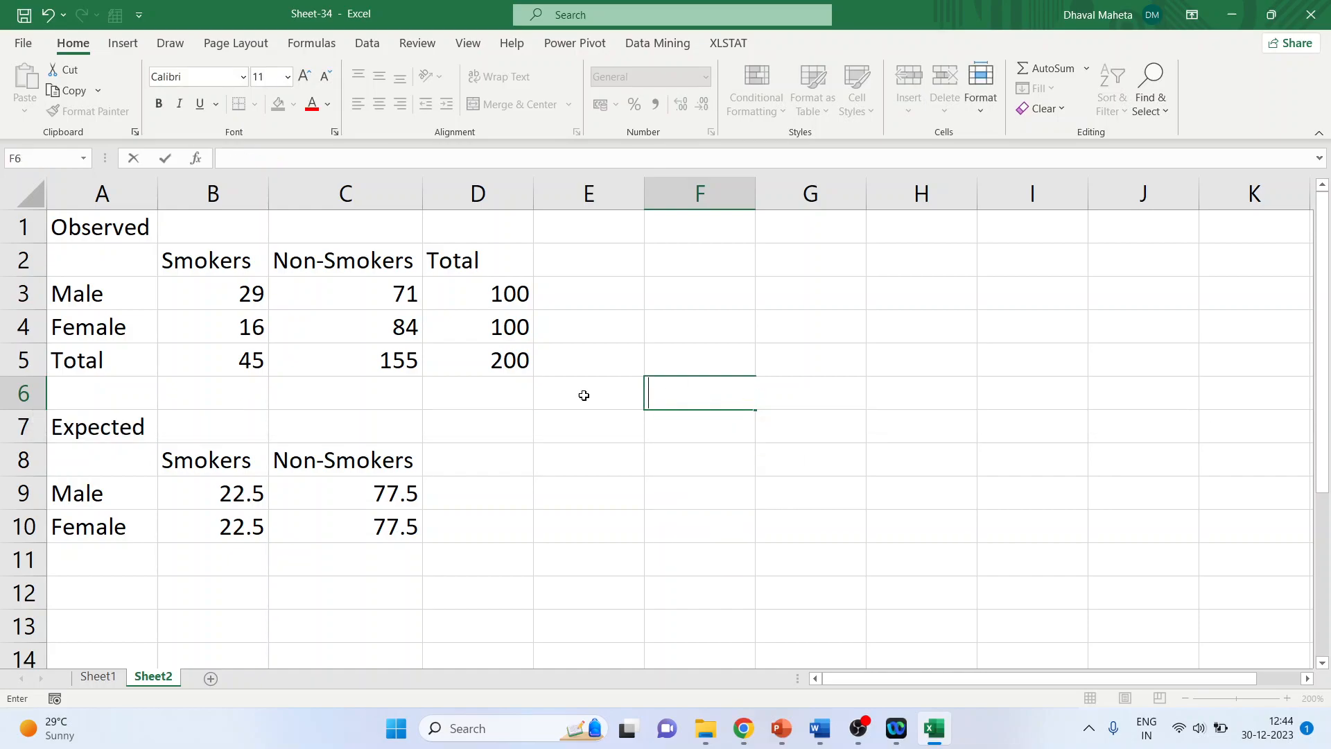
pyautogui.click(733, 519)
# Step: Search the function library for chisq.test and insert the CHISQ.TEST function in F6
pyautogui.click(680, 405)
pyautogui.click(197, 159)
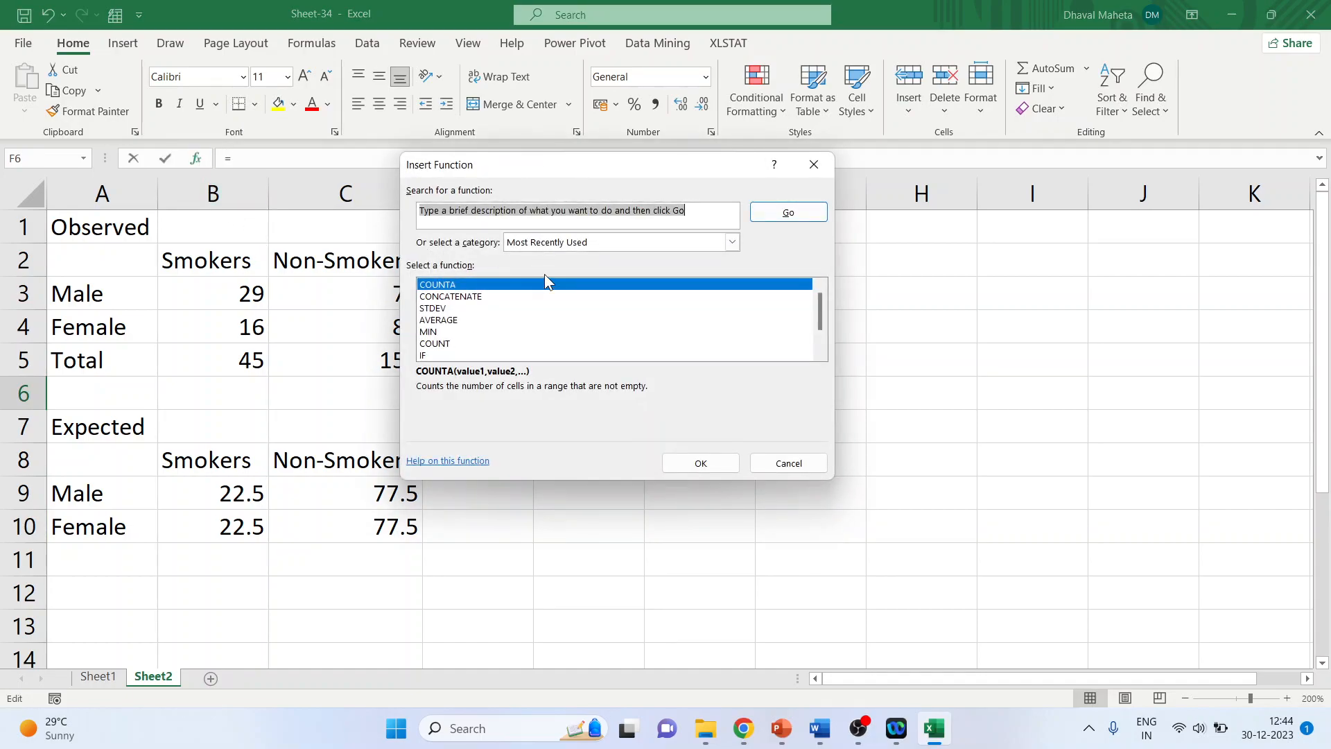
pyautogui.write('chisq.test')
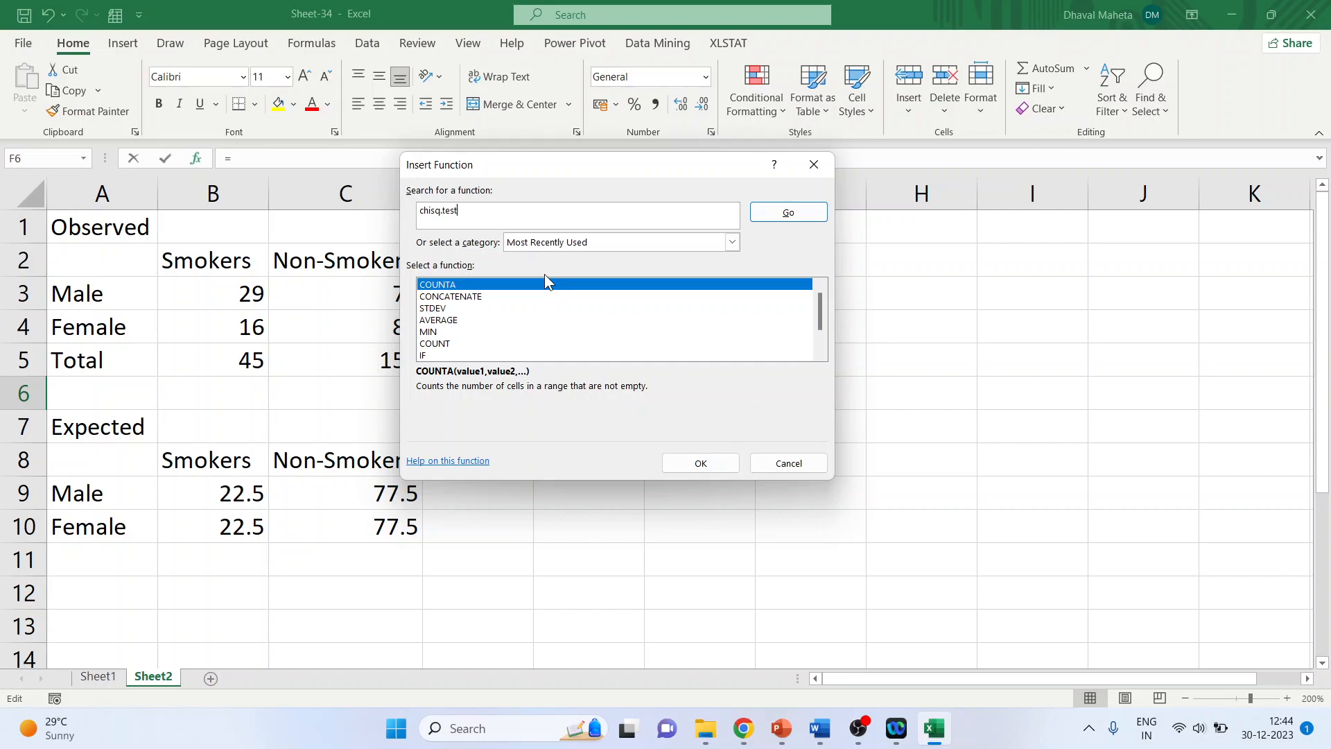
pyautogui.press('Return')
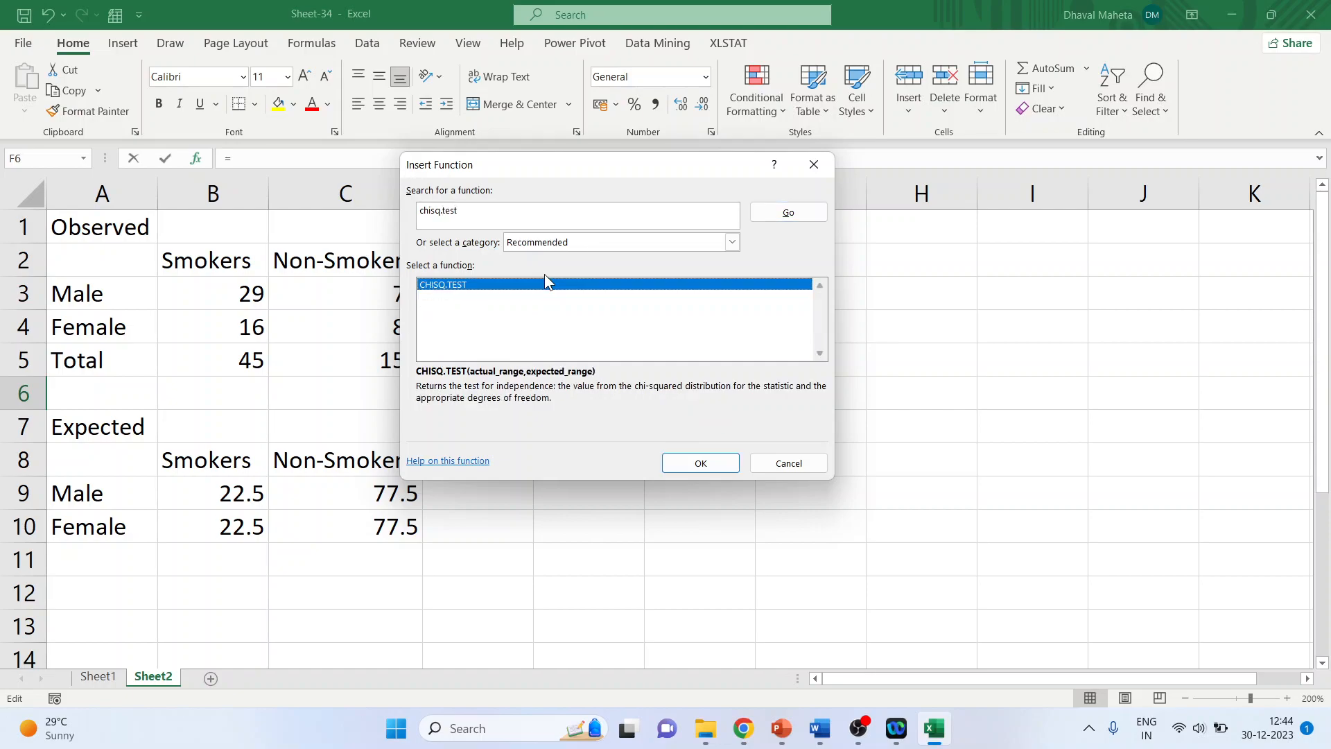
pyautogui.click(700, 463)
# Step: Complete CHISQ.TEST in F6 with B3:C4 as the actual range and B9:C10 as the expected range
pyautogui.moveTo(530, 216); pyautogui.dragTo(860, 210)
pyautogui.moveTo(222, 294); pyautogui.dragTo(389, 326)
pyautogui.click(901, 269)
pyautogui.moveTo(226, 489); pyautogui.dragTo(365, 524)
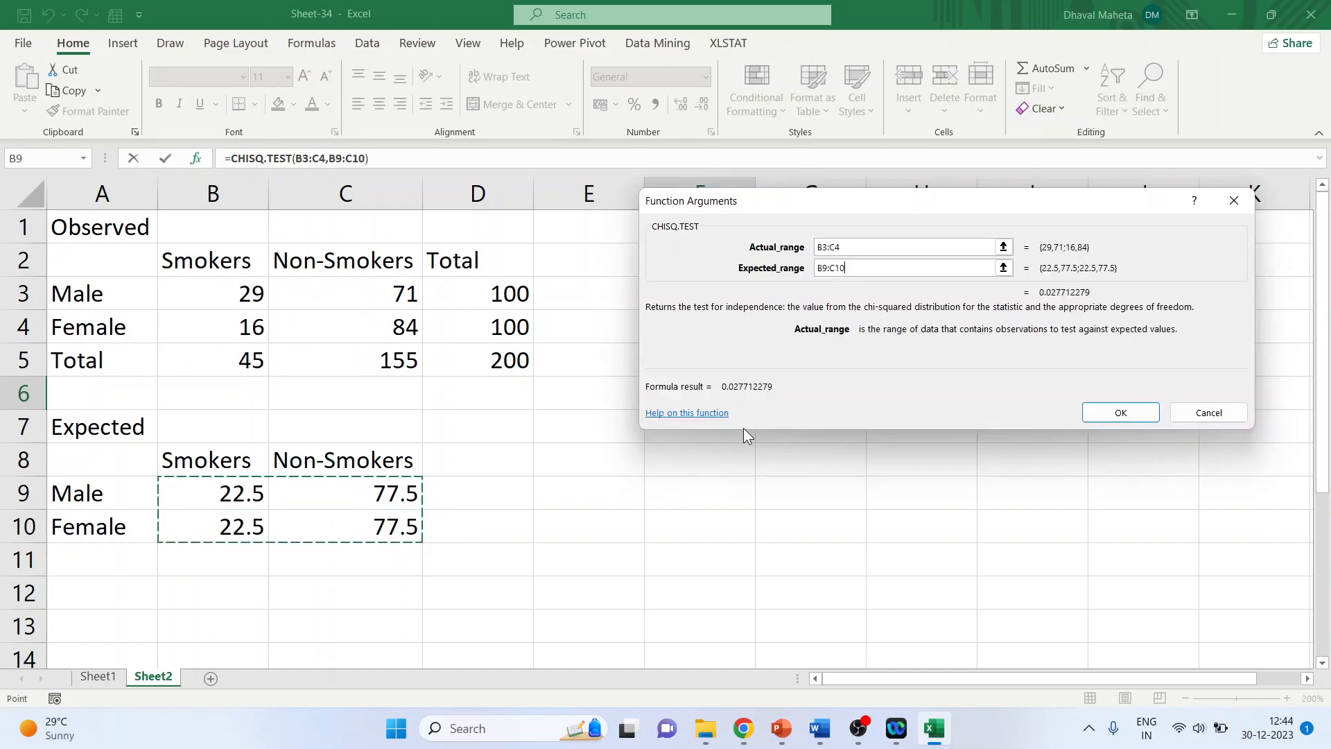
pyautogui.click(1117, 414)
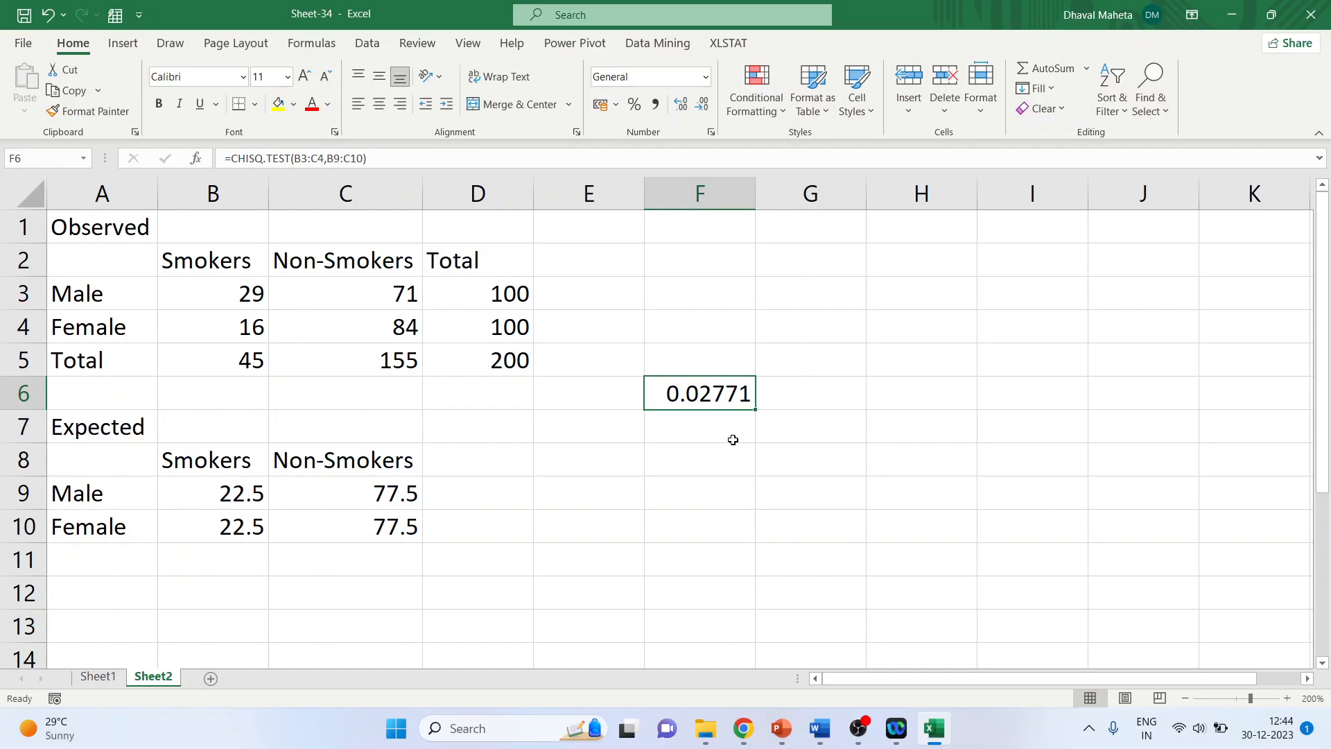
# Step: Switch to the Word document to review the hypotheses and conclusion, and return to Excel to check the p-value in F6
pyautogui.click(819, 727)
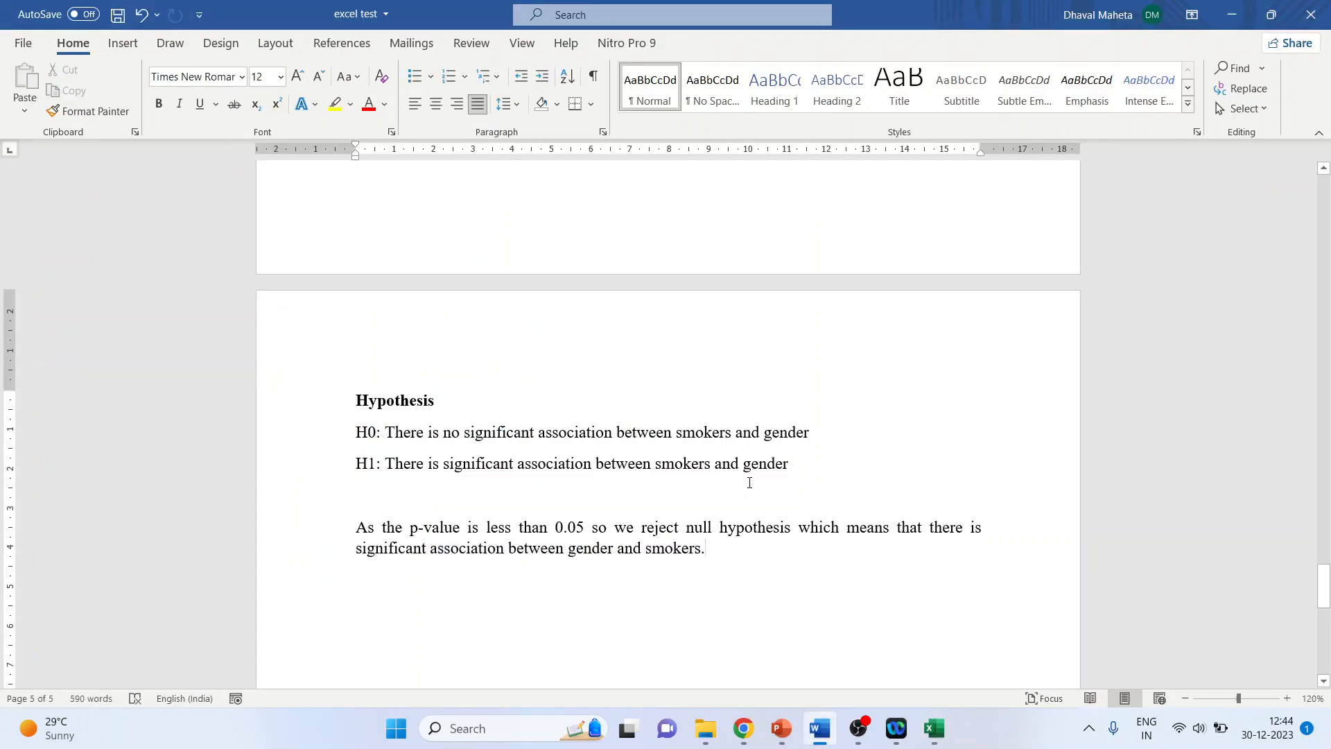
pyautogui.scroll(-2, 749, 483)
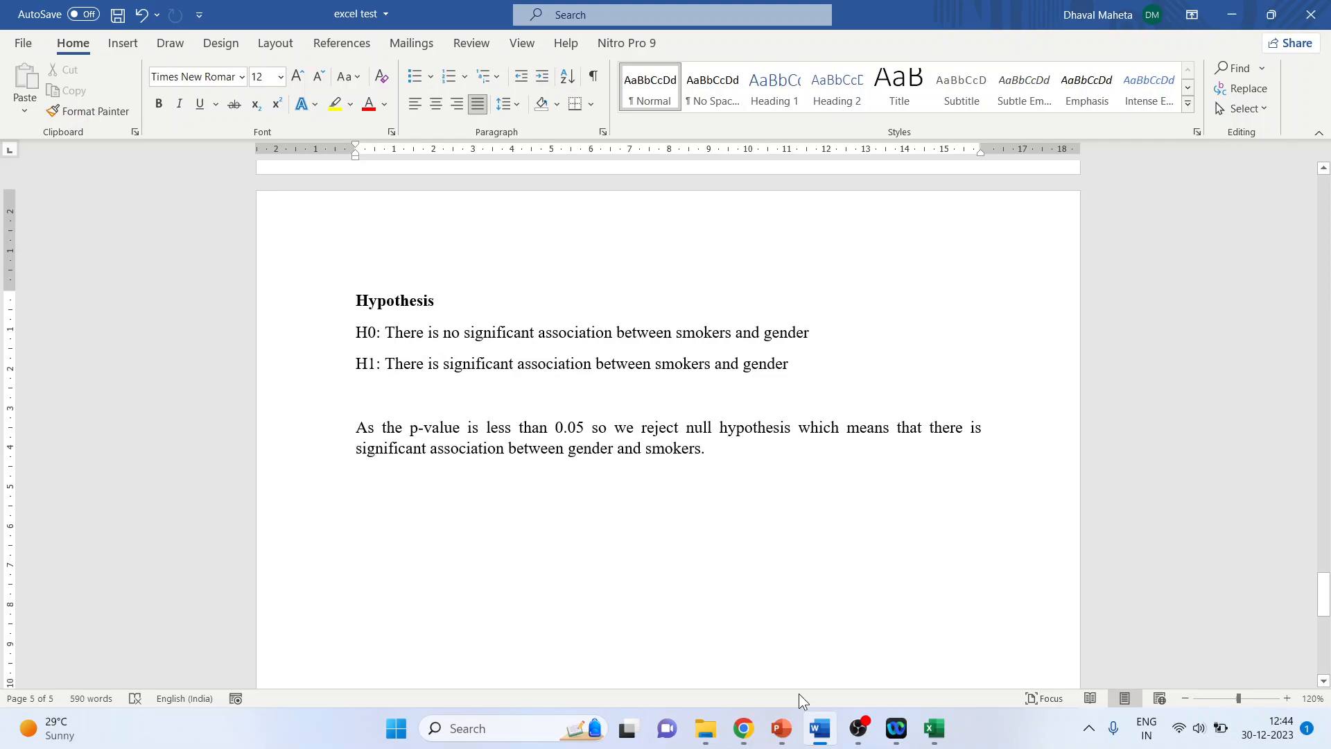
pyautogui.click(934, 728)
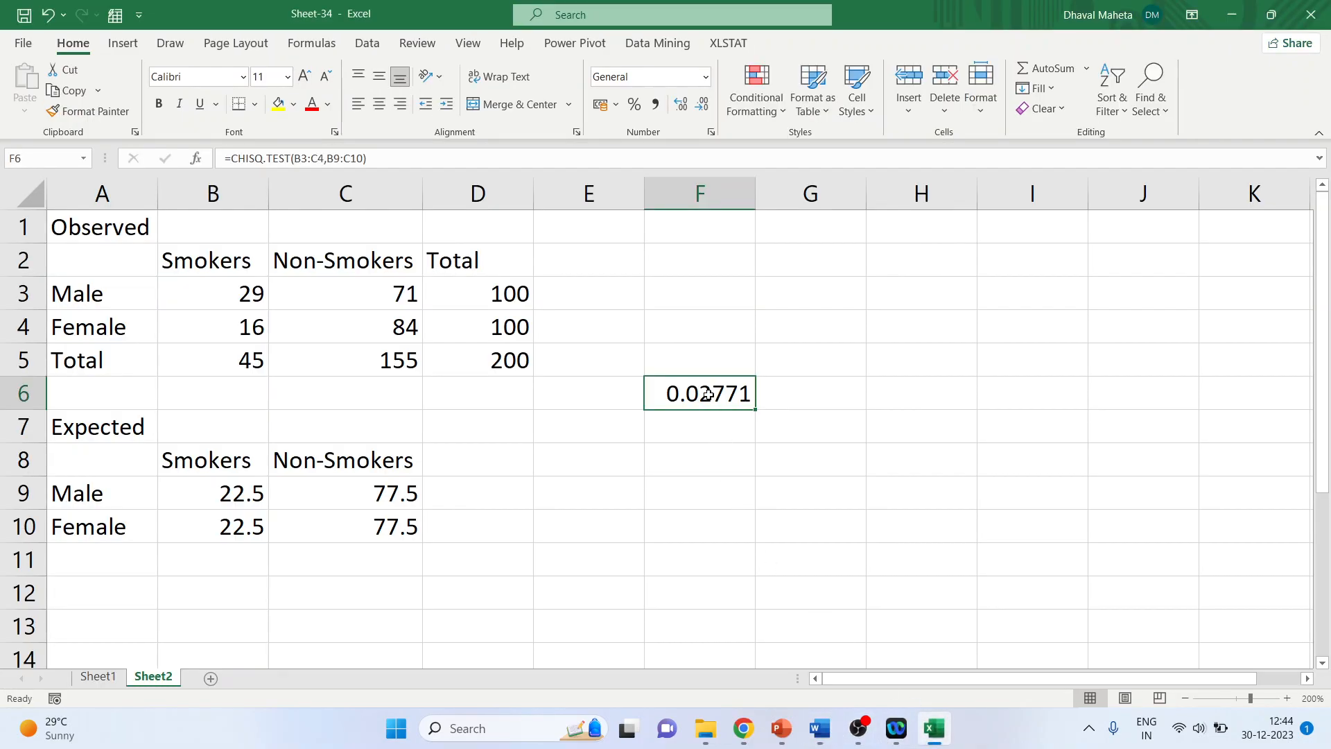
# Step: In the Word document, add a bold "Interpretation" heading on its own line above the p-value conclusion paragraph
pyautogui.click(819, 728)
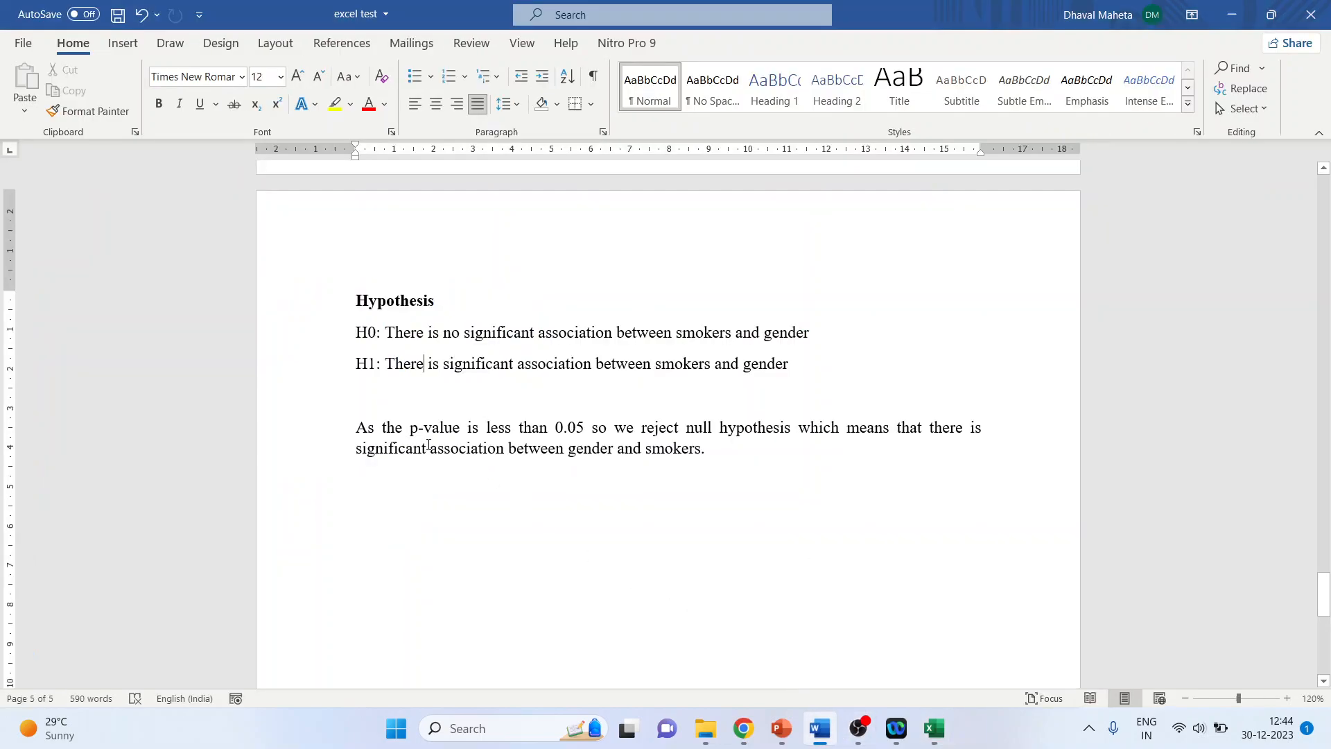
pyautogui.click(357, 427)
pyautogui.write('Interpr')
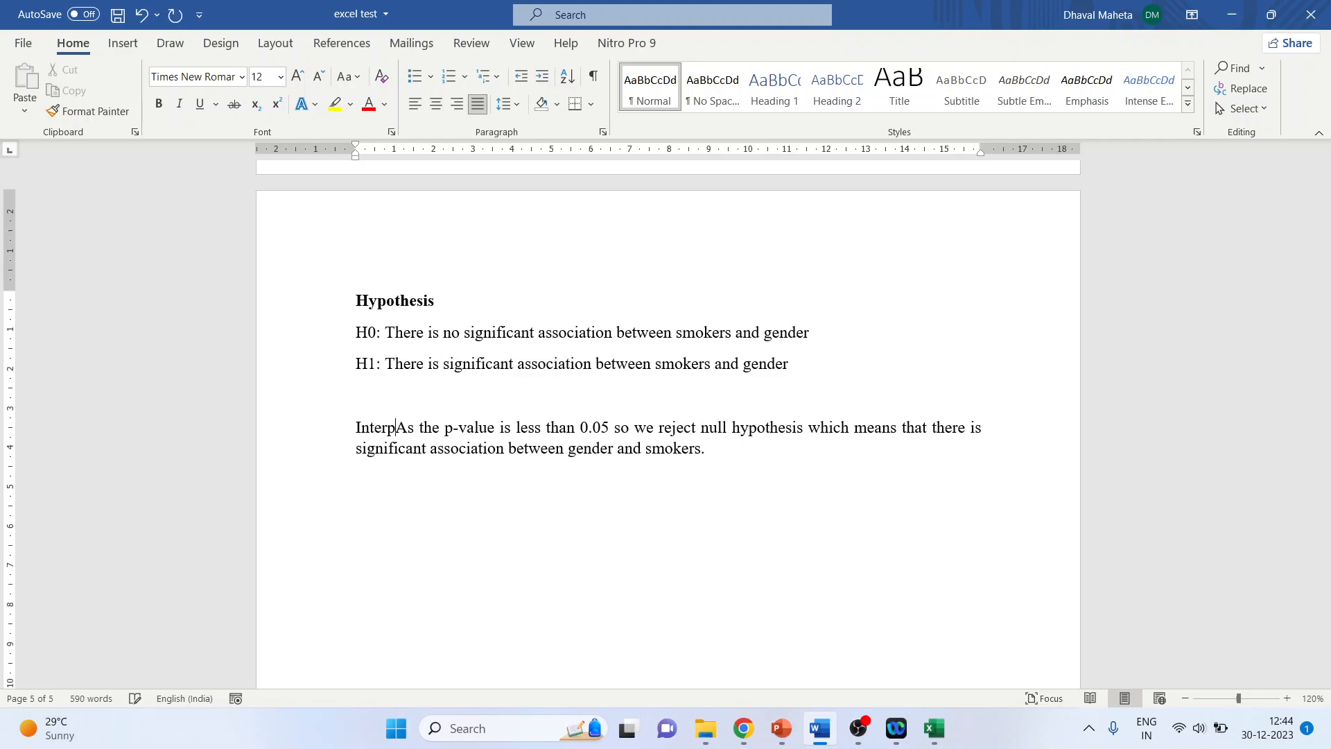
pyautogui.write('etation')
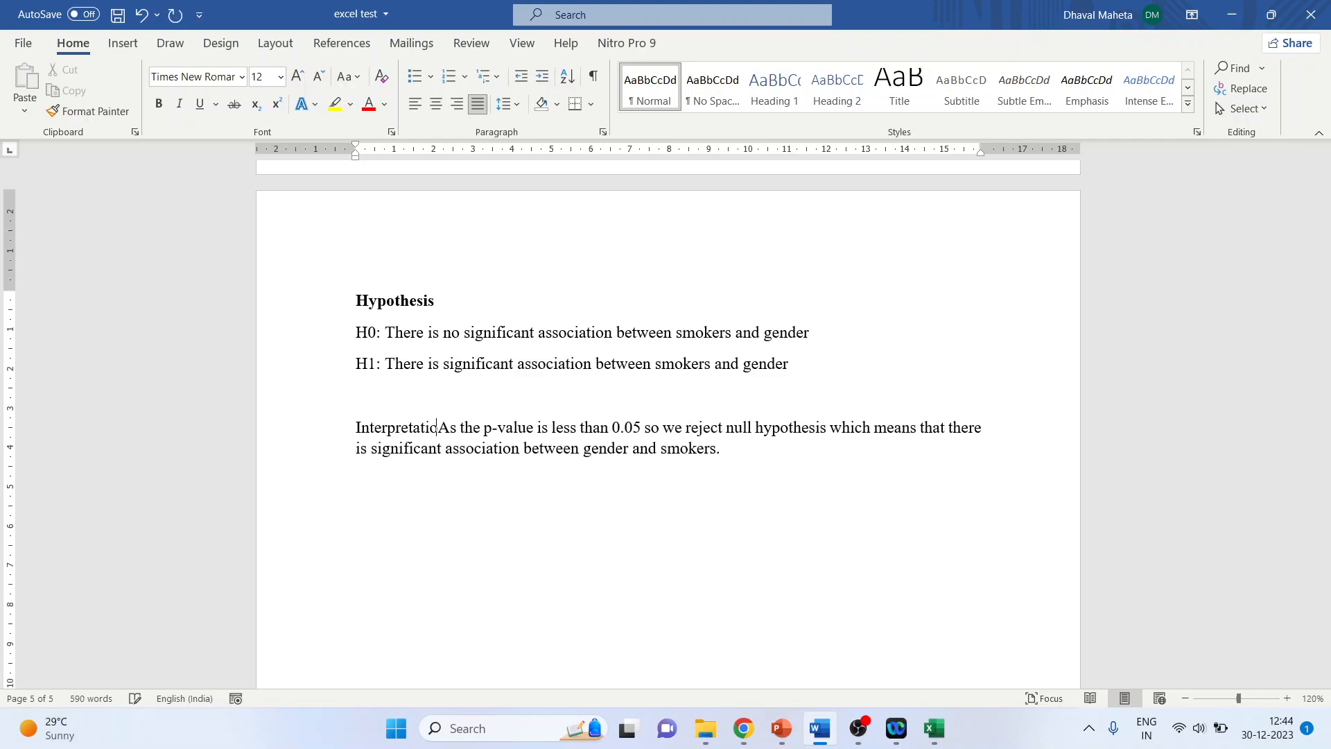
pyautogui.press('Return')
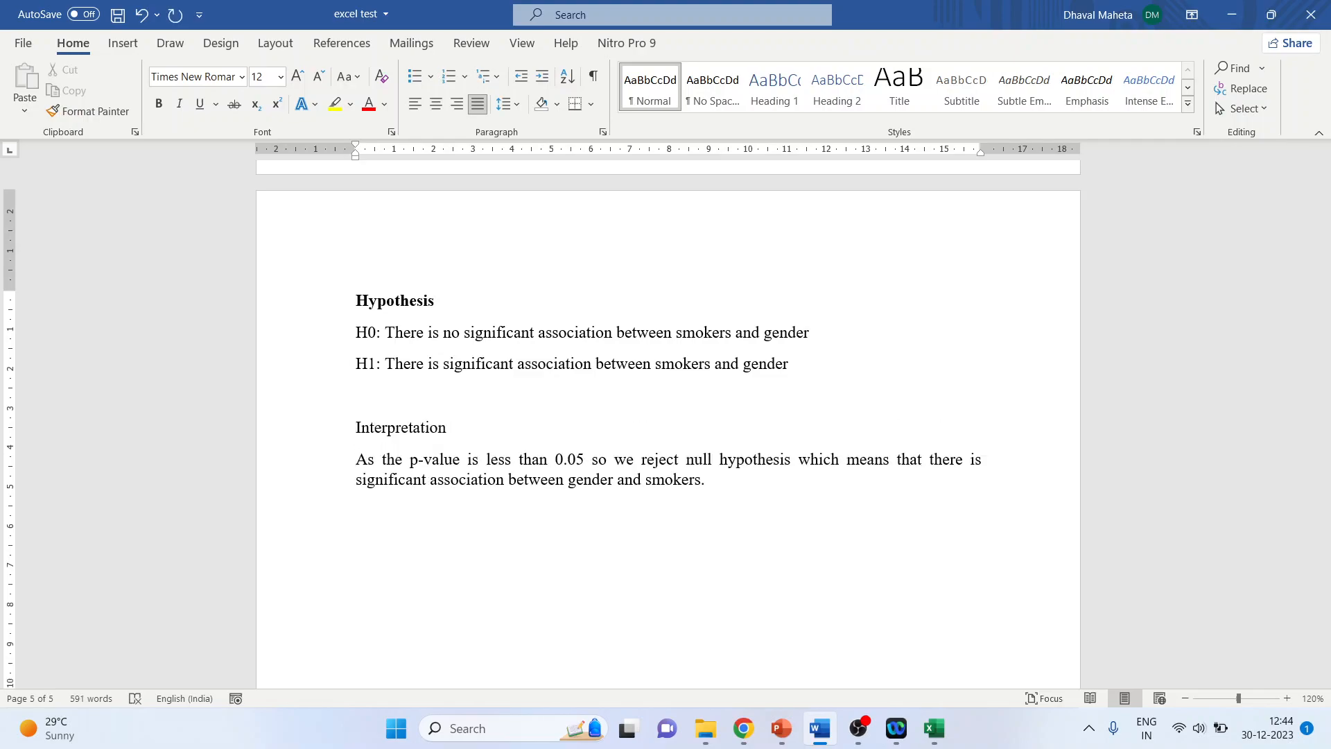
pyautogui.tripleClick(359, 429)
pyautogui.hotkey('ctrl', 'b')
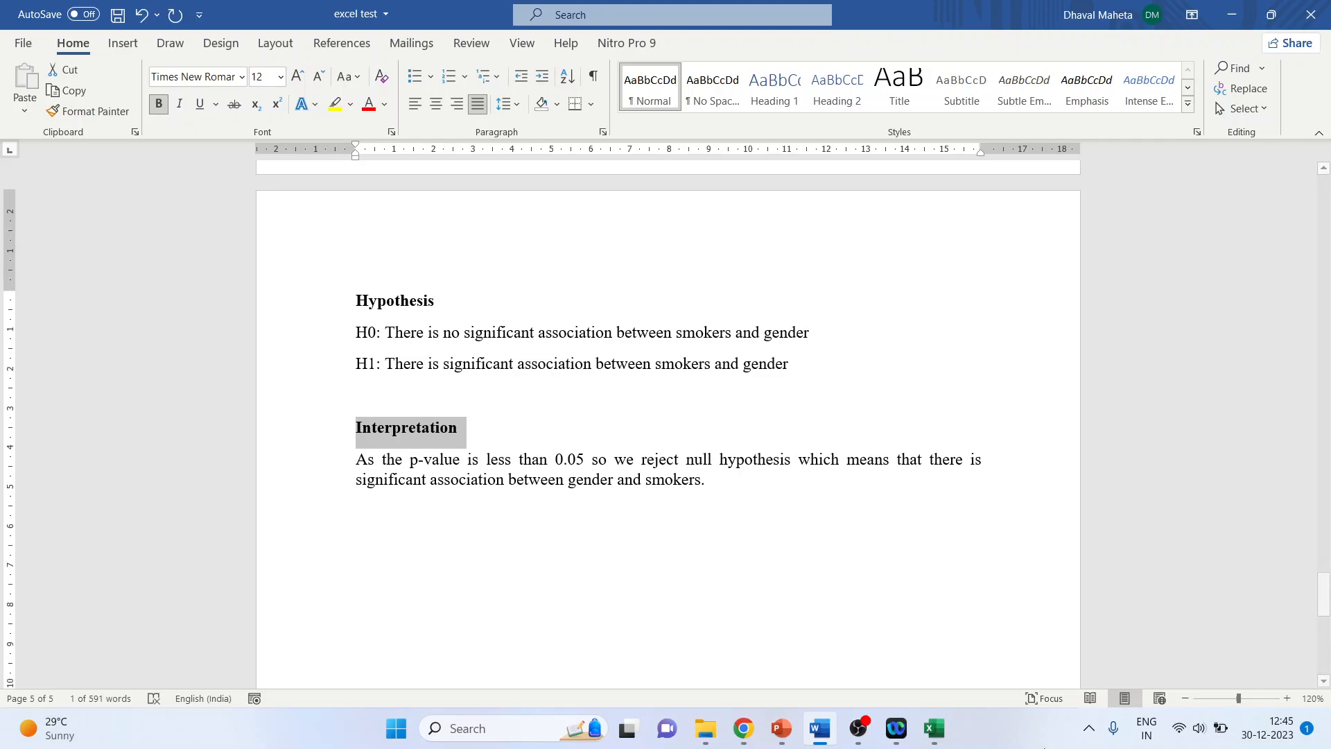
# Step: Switch to Excel and review the observed smoker and non-smoker counts for males and females on Sheet2
pyautogui.click(947, 722)
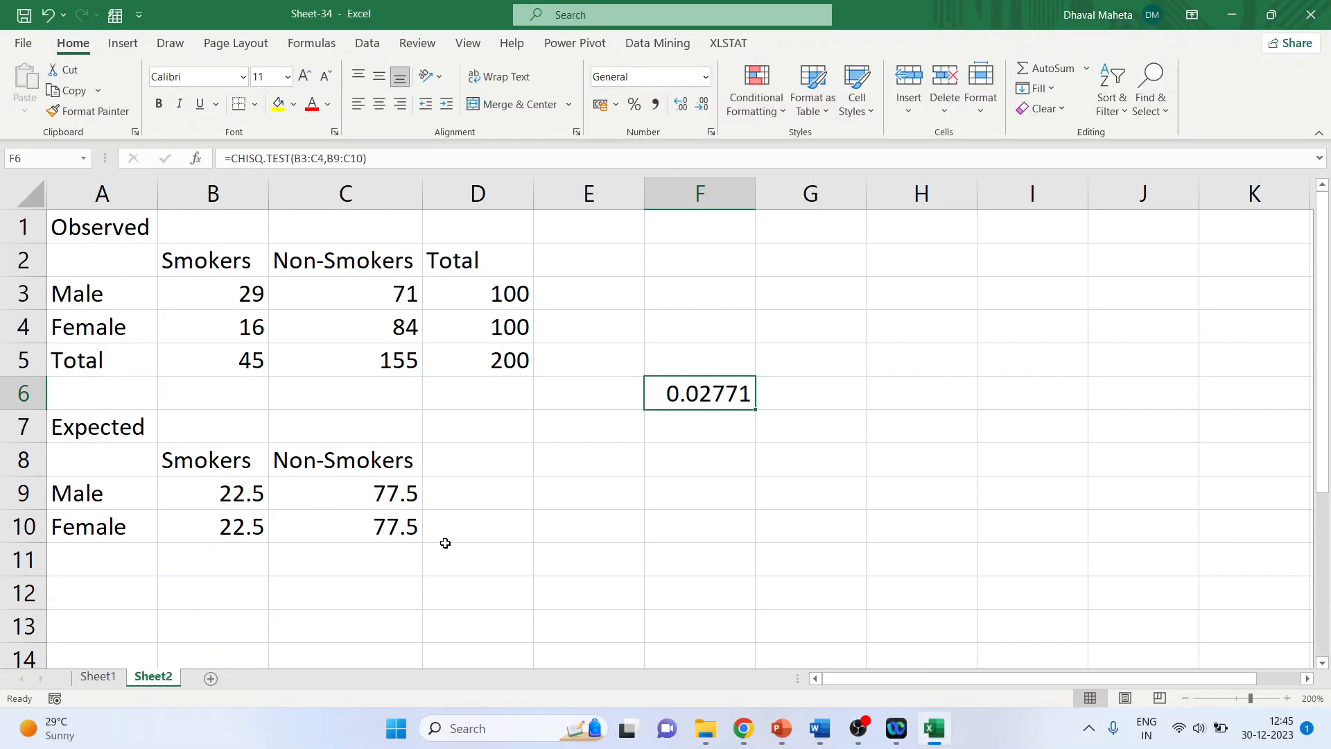
pyautogui.moveTo(439, 551); pyautogui.dragTo(440, 527)
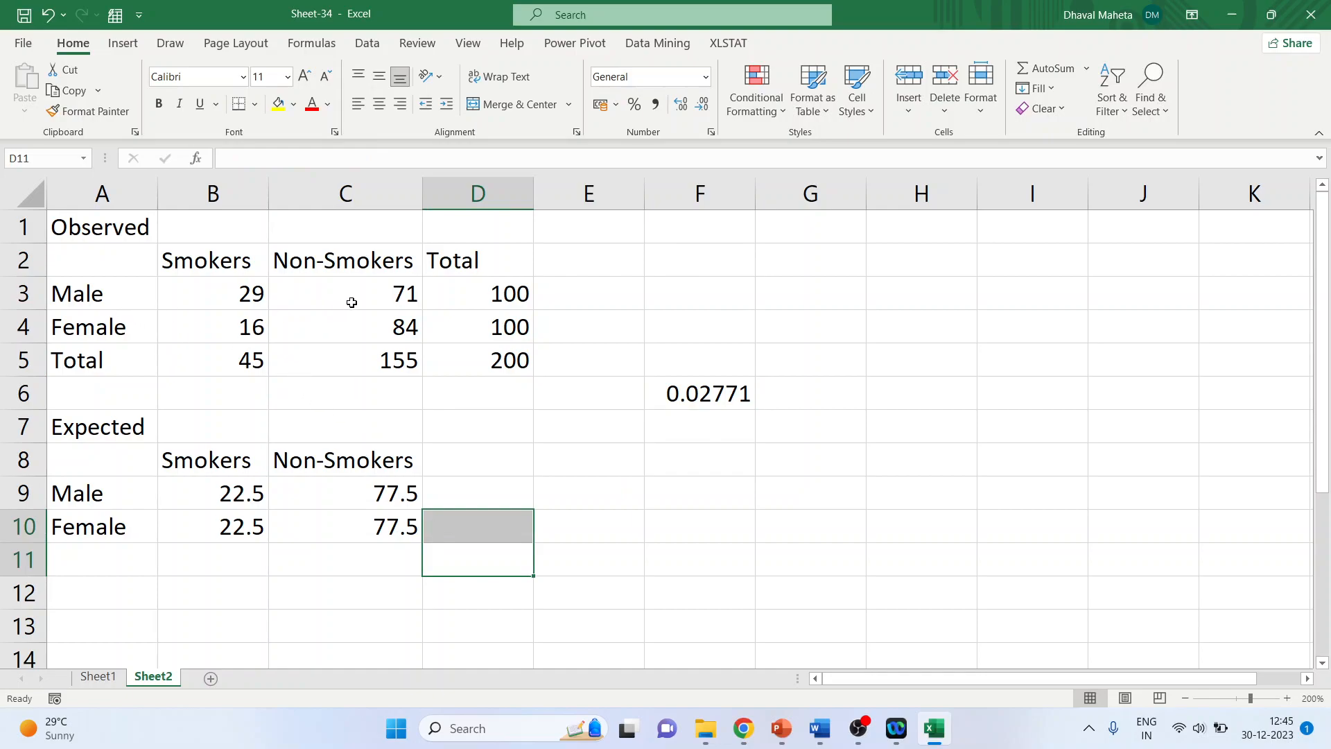
pyautogui.click(240, 294)
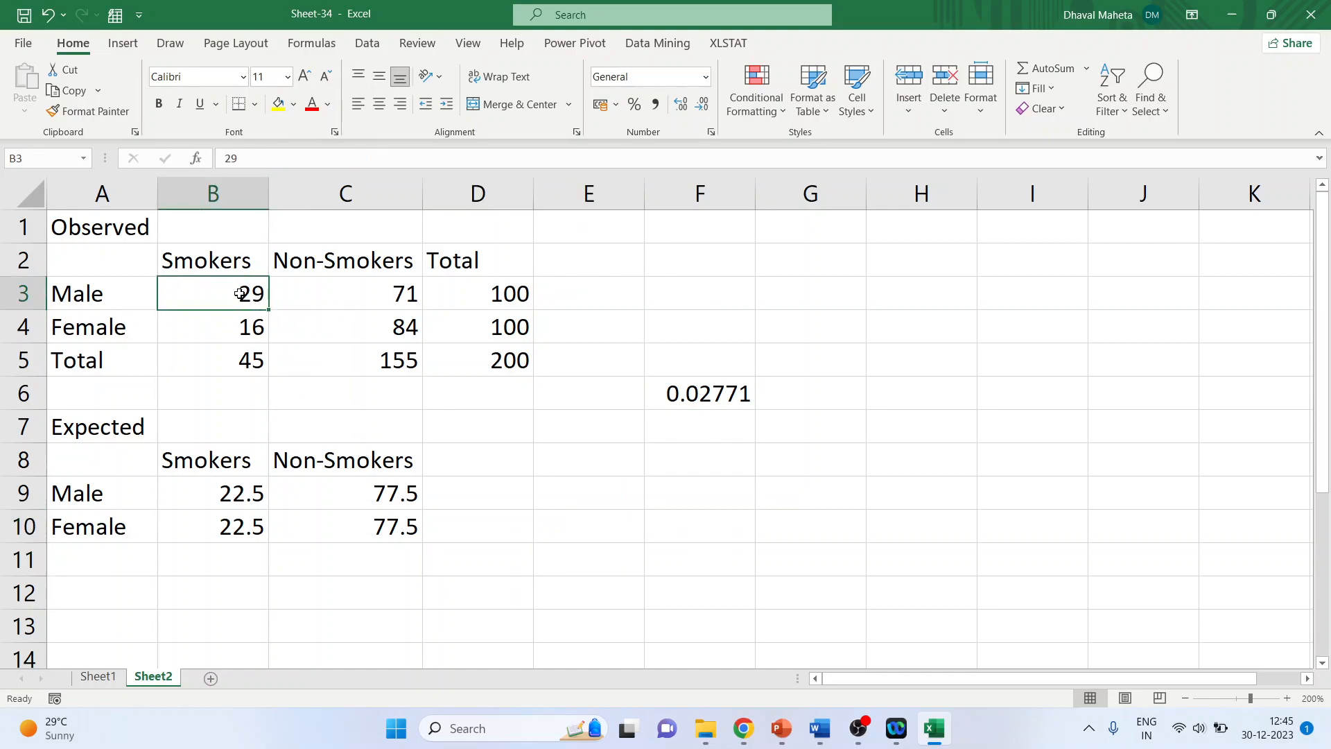
pyautogui.click(371, 294)
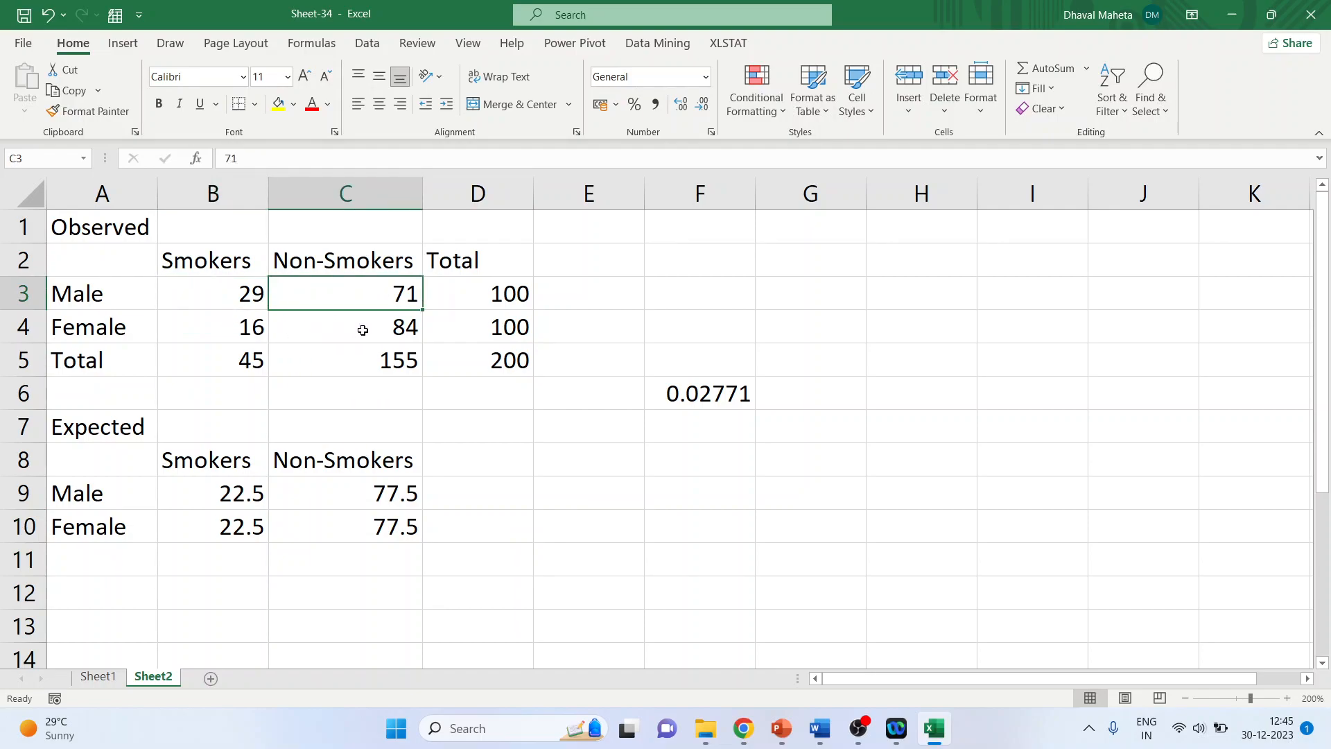
pyautogui.click(371, 328)
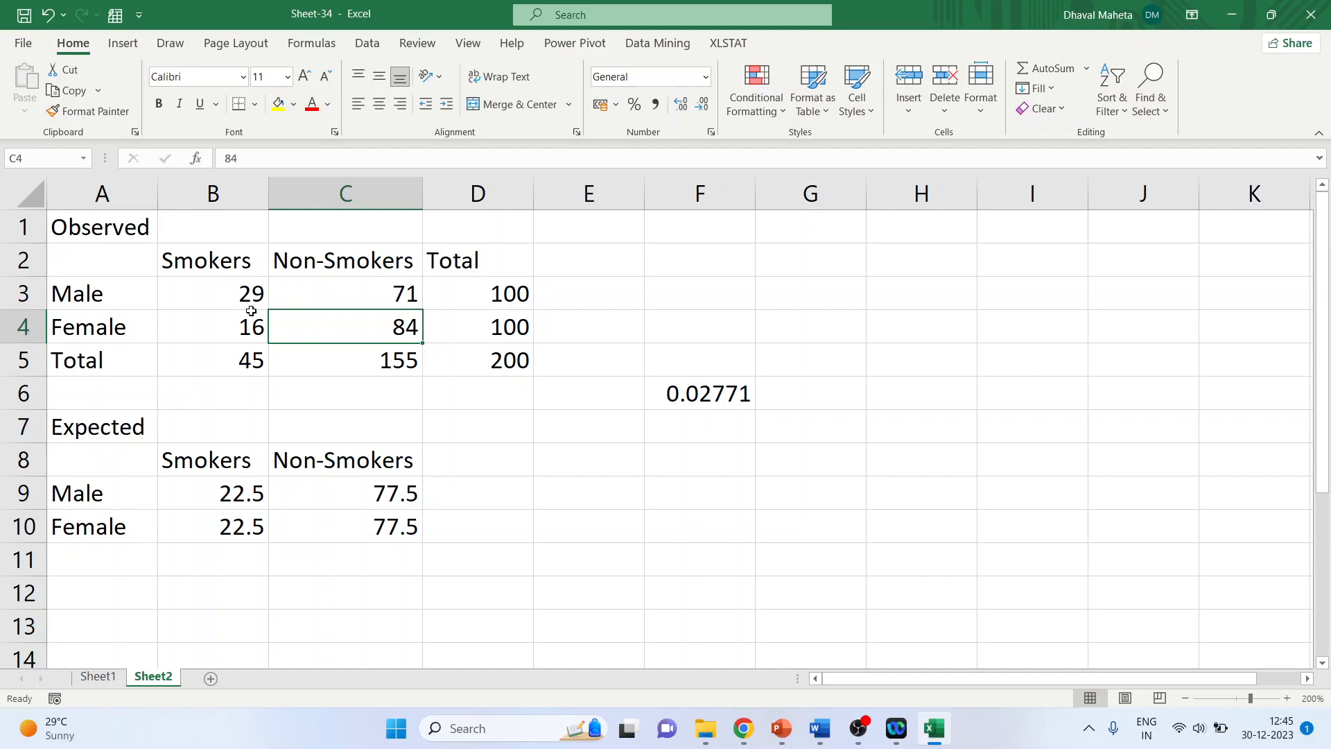
# Step: Insert a 3-D clustered column chart of the observed counts in A2:C4
pyautogui.moveTo(131, 271); pyautogui.dragTo(330, 325)
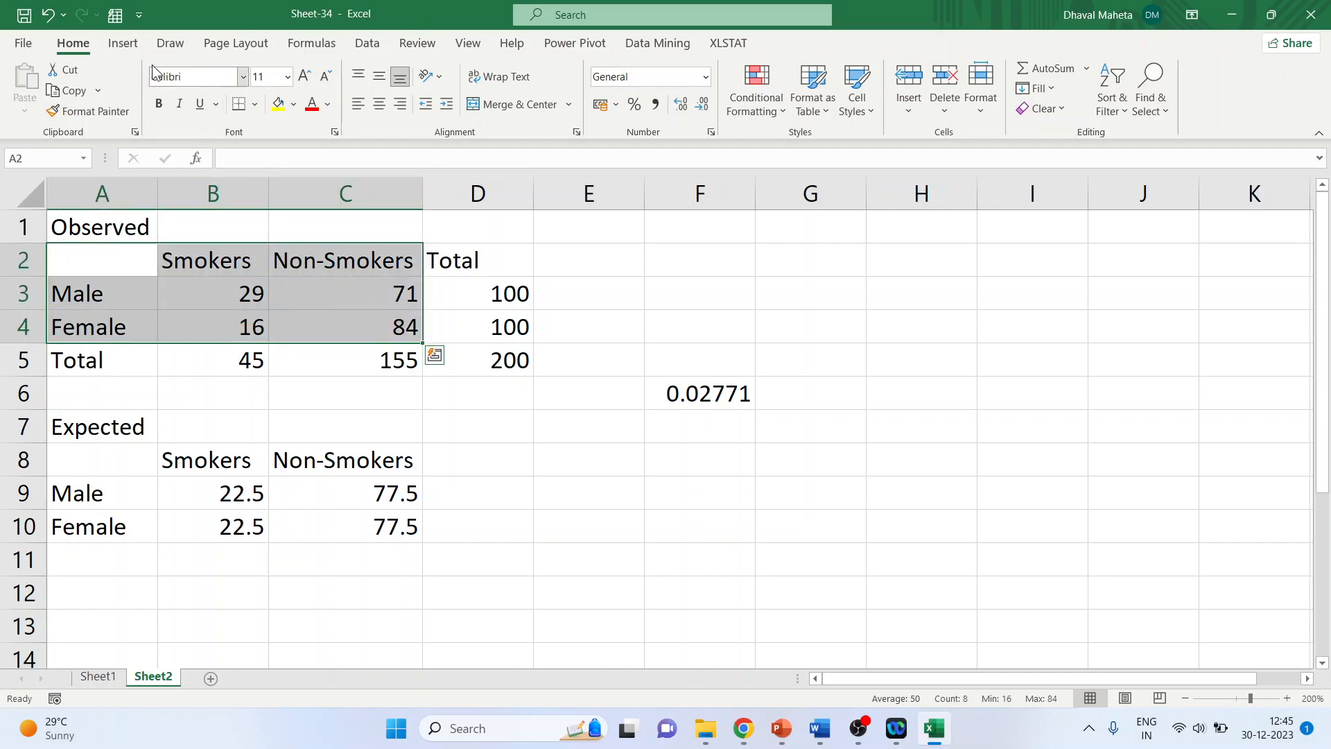
pyautogui.click(127, 48)
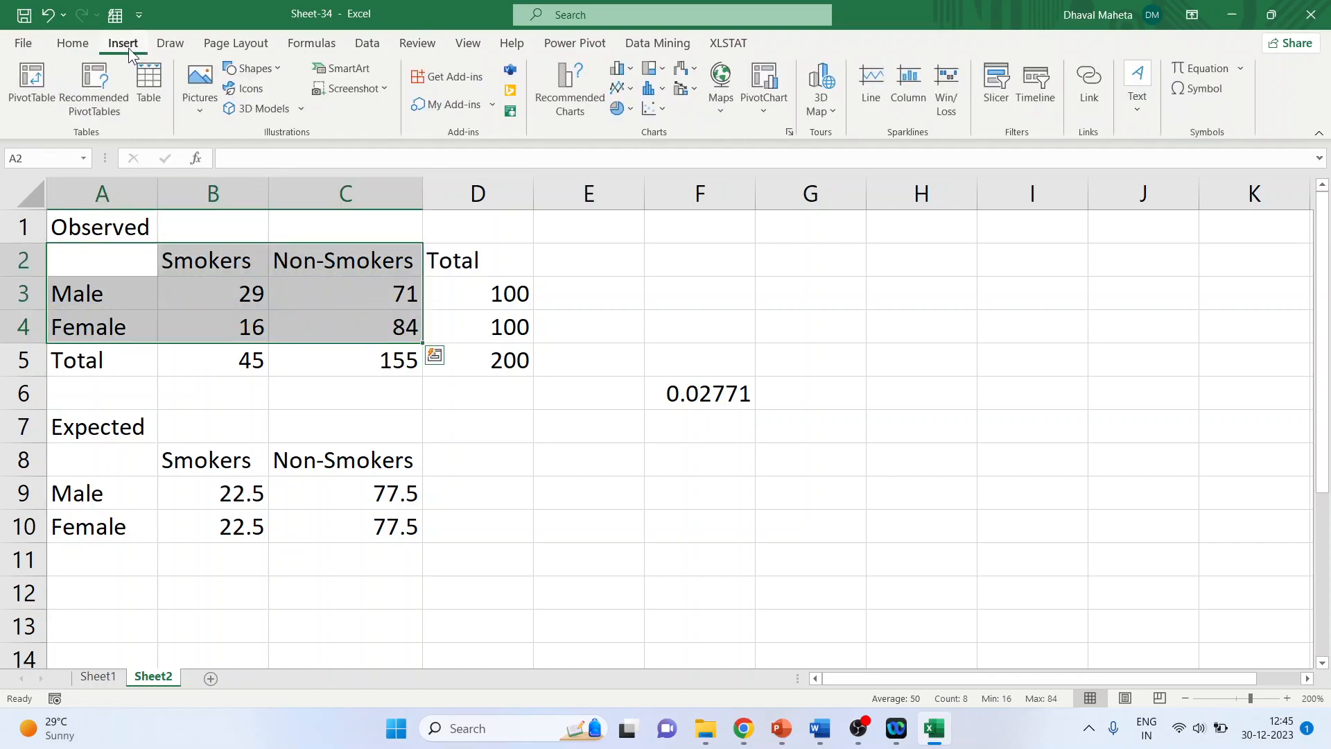
pyautogui.click(627, 70)
pyautogui.click(632, 213)
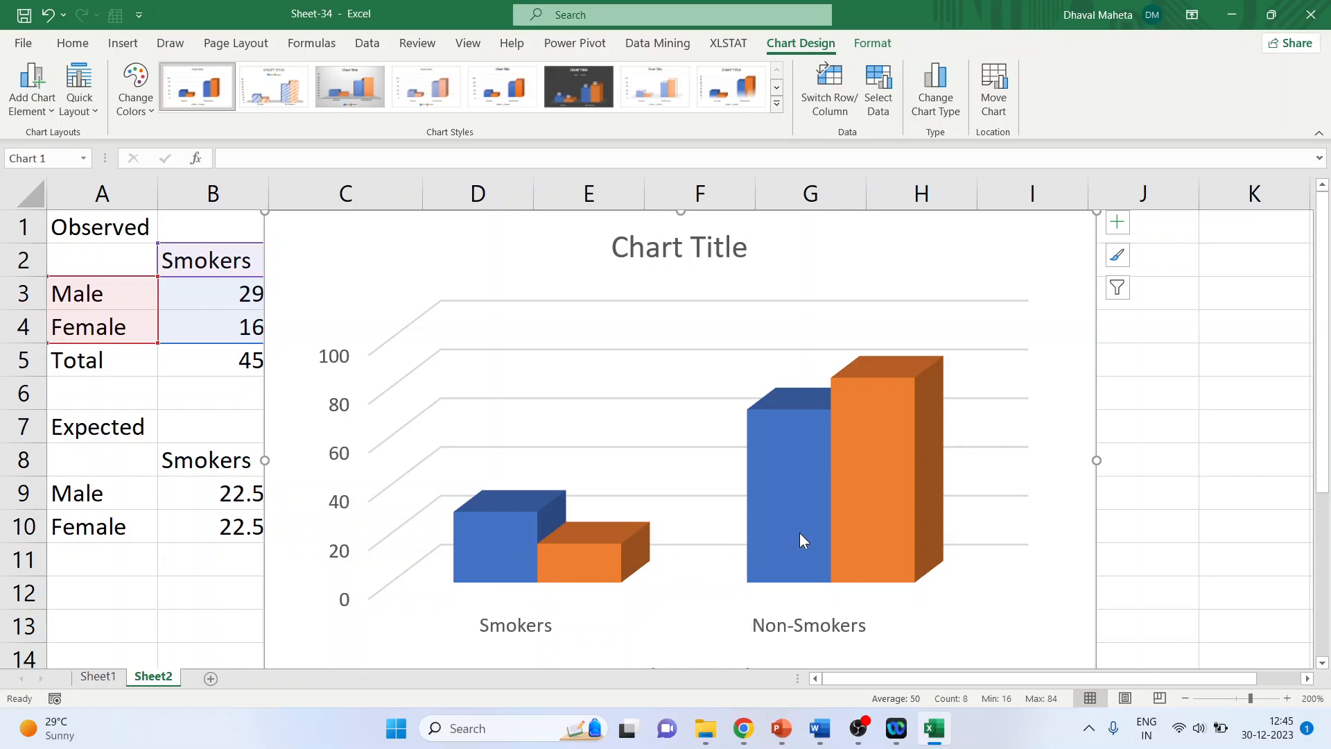
pyautogui.moveTo(800, 532)
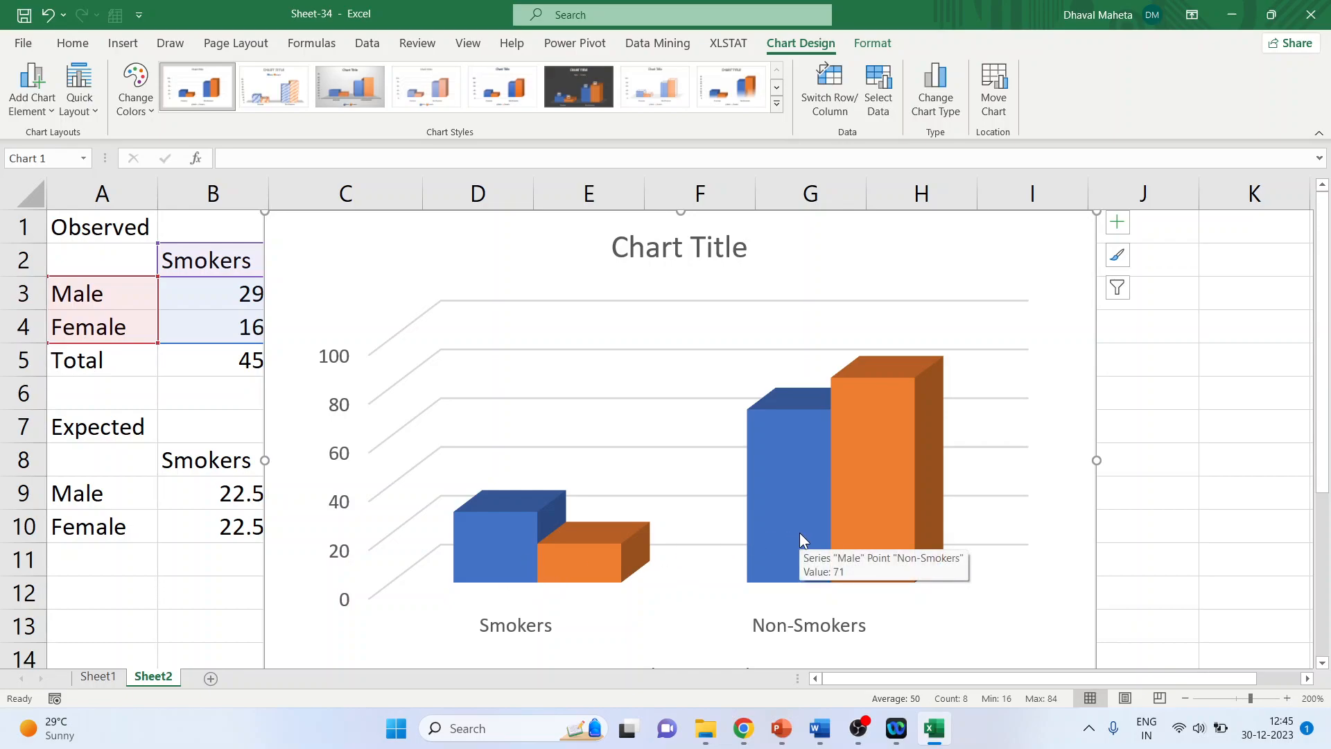
pyautogui.moveTo(567, 565)
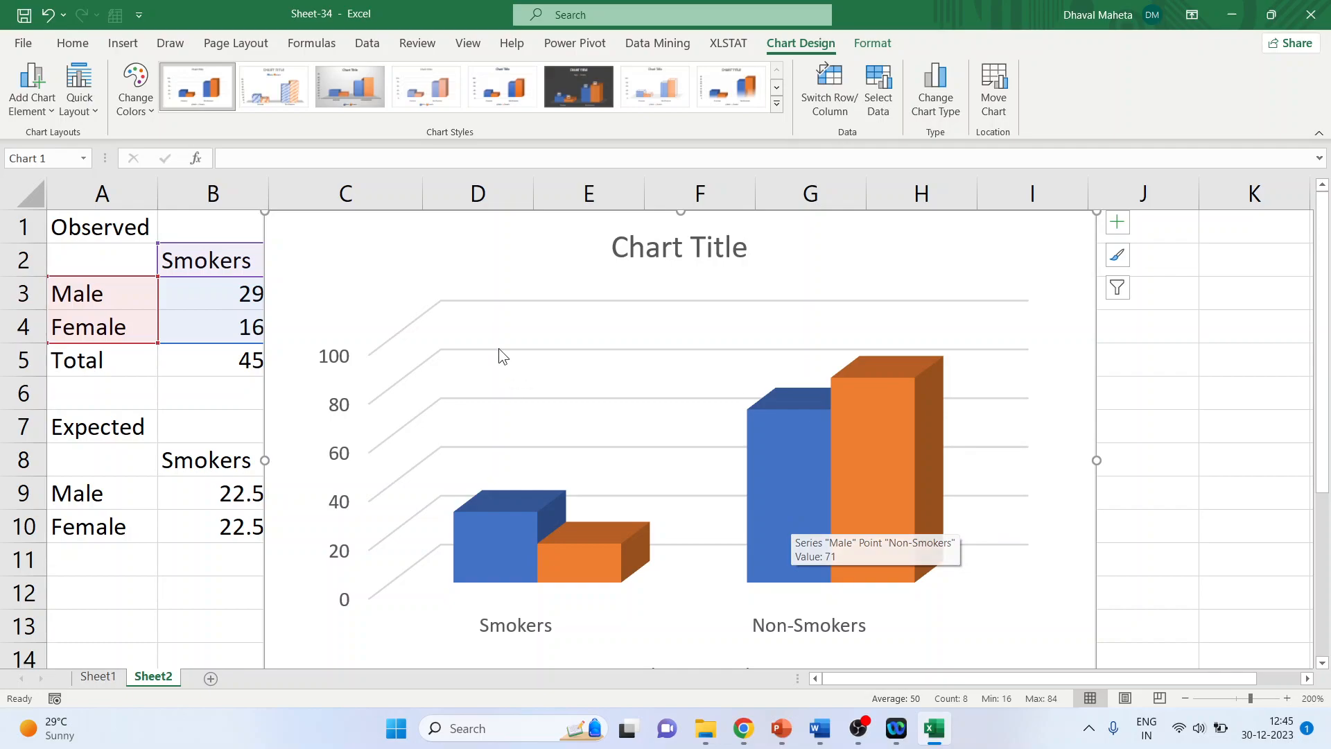
# Step: Switch the chart's rows and columns so that Male and Female become the horizontal axis categories
pyautogui.moveTo(437, 252); pyautogui.dragTo(669, 254)
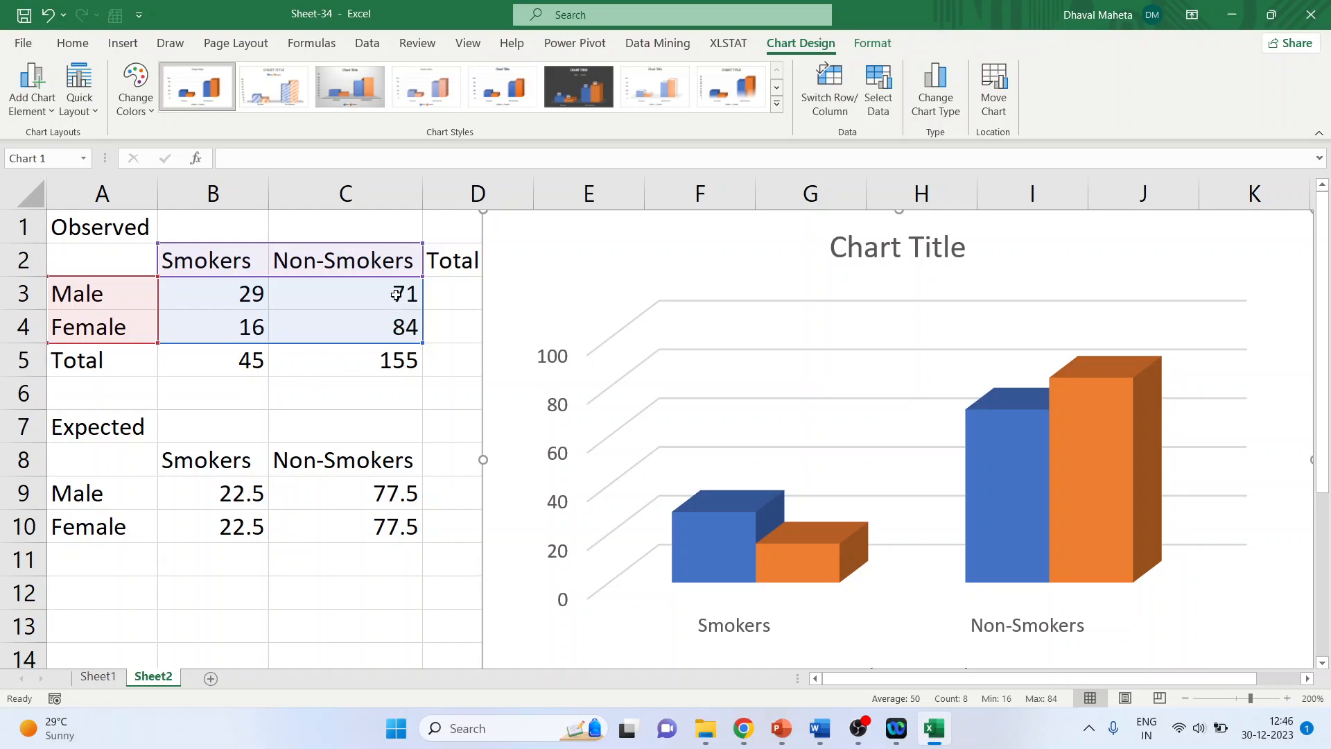
pyautogui.moveTo(689, 273); pyautogui.dragTo(517, 273)
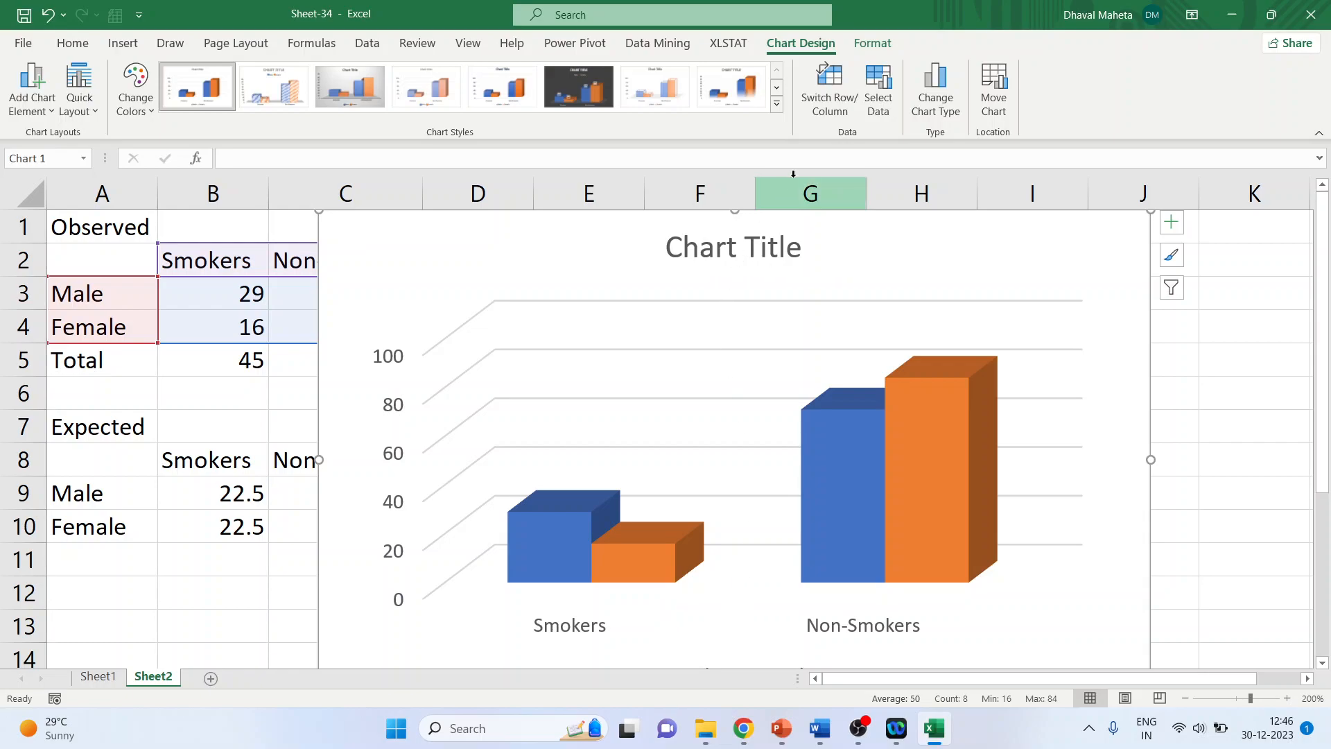
pyautogui.click(820, 112)
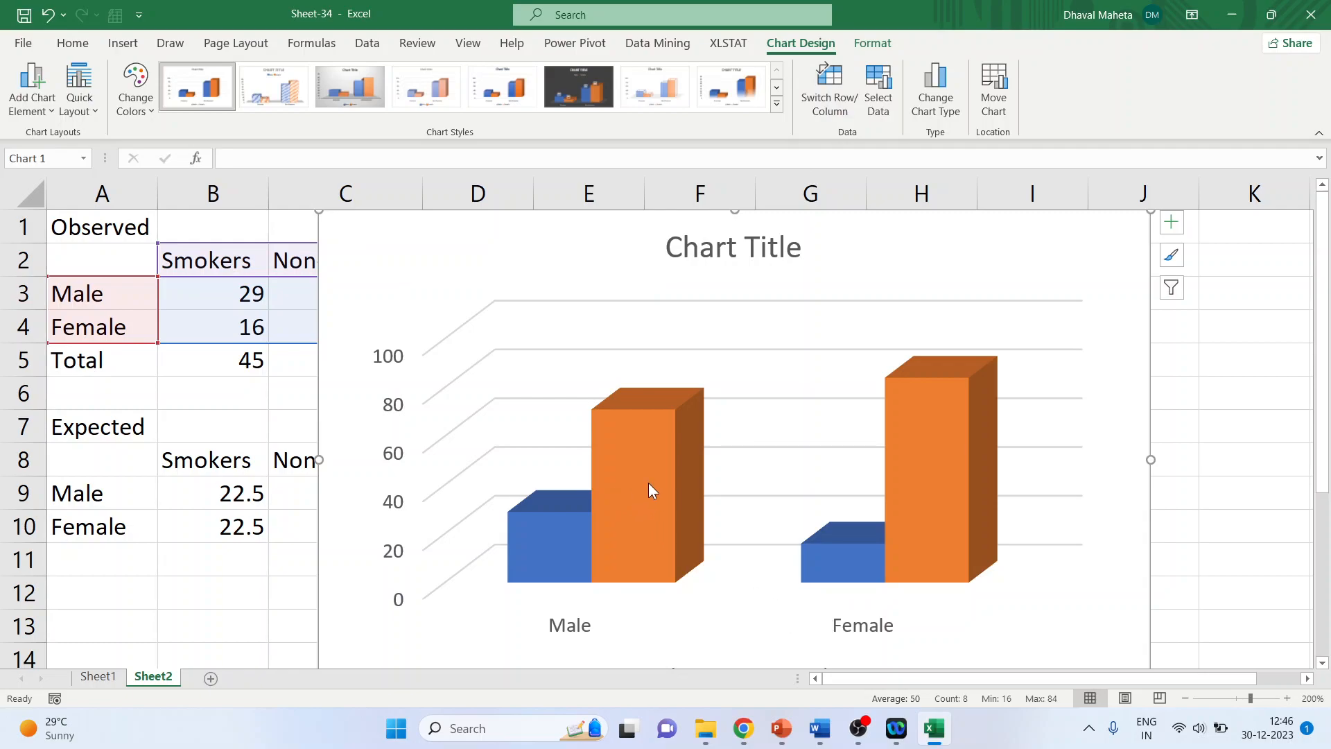
pyautogui.moveTo(649, 485)
pyautogui.moveTo(936, 468)
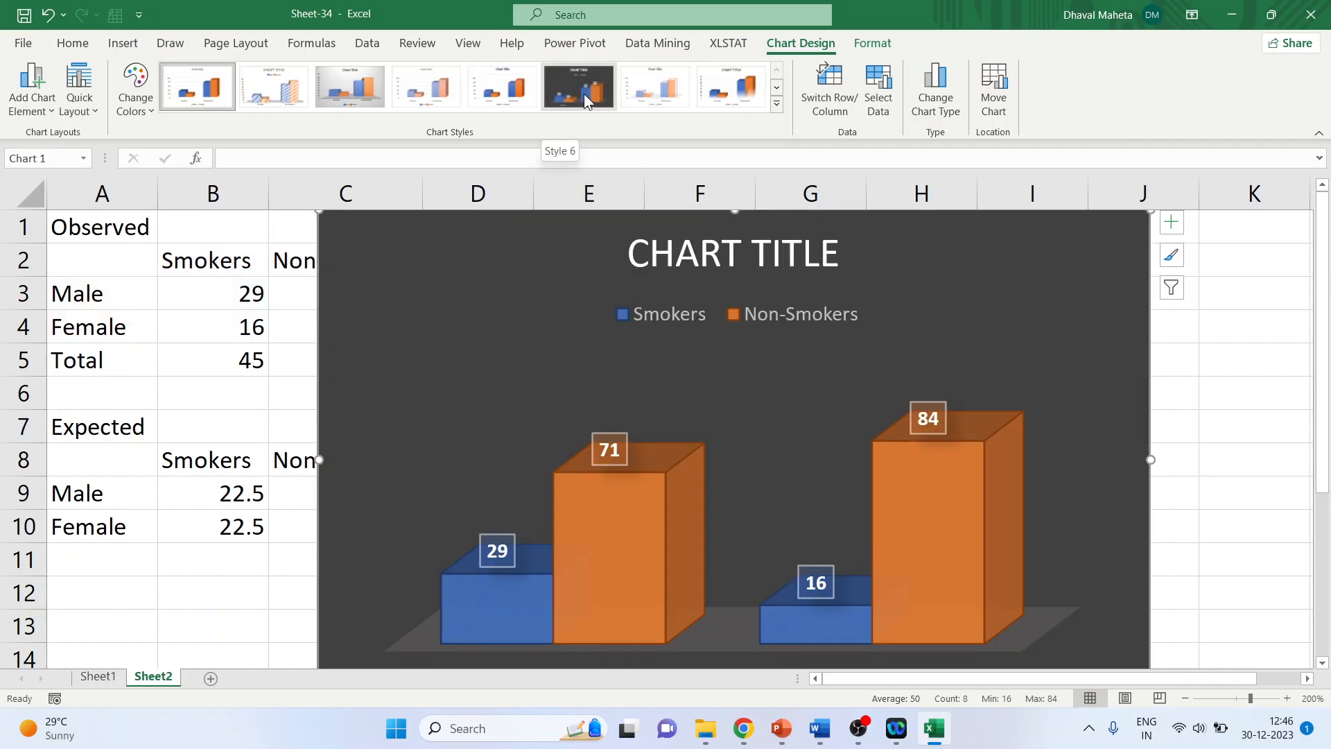
# Step: Apply chart Style 6 and move the chart beside the observed table so that it starts at column E
pyautogui.click(584, 93)
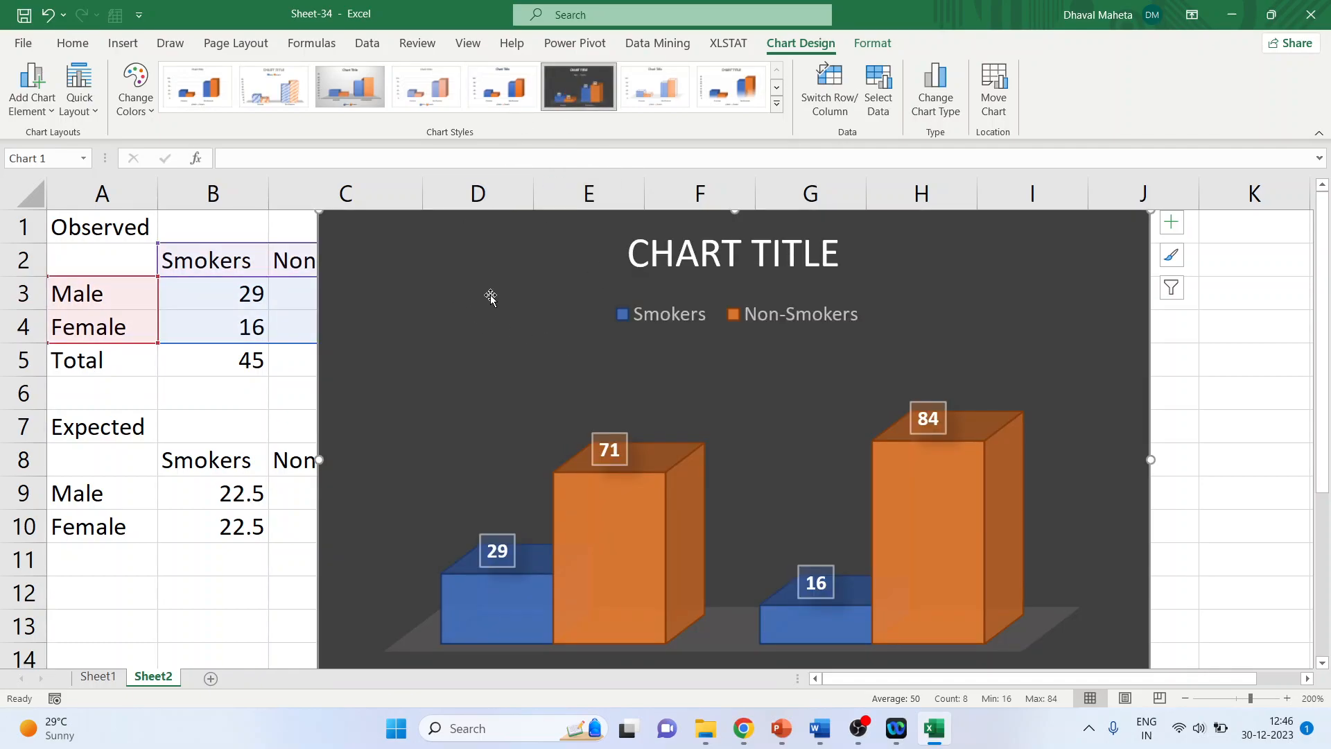
pyautogui.moveTo(489, 297); pyautogui.dragTo(565, 288)
pyautogui.moveTo(491, 242); pyautogui.dragTo(633, 232)
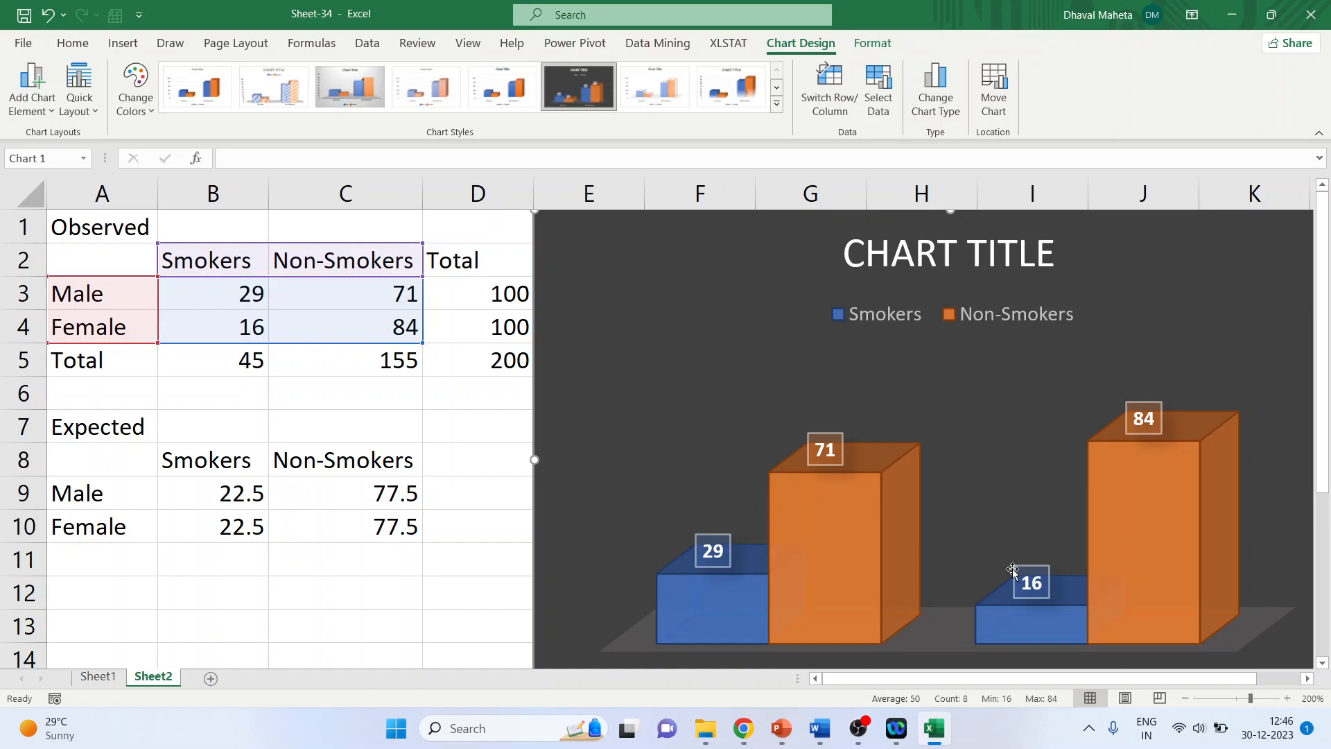
pyautogui.moveTo(832, 515)
pyautogui.moveTo(726, 603)
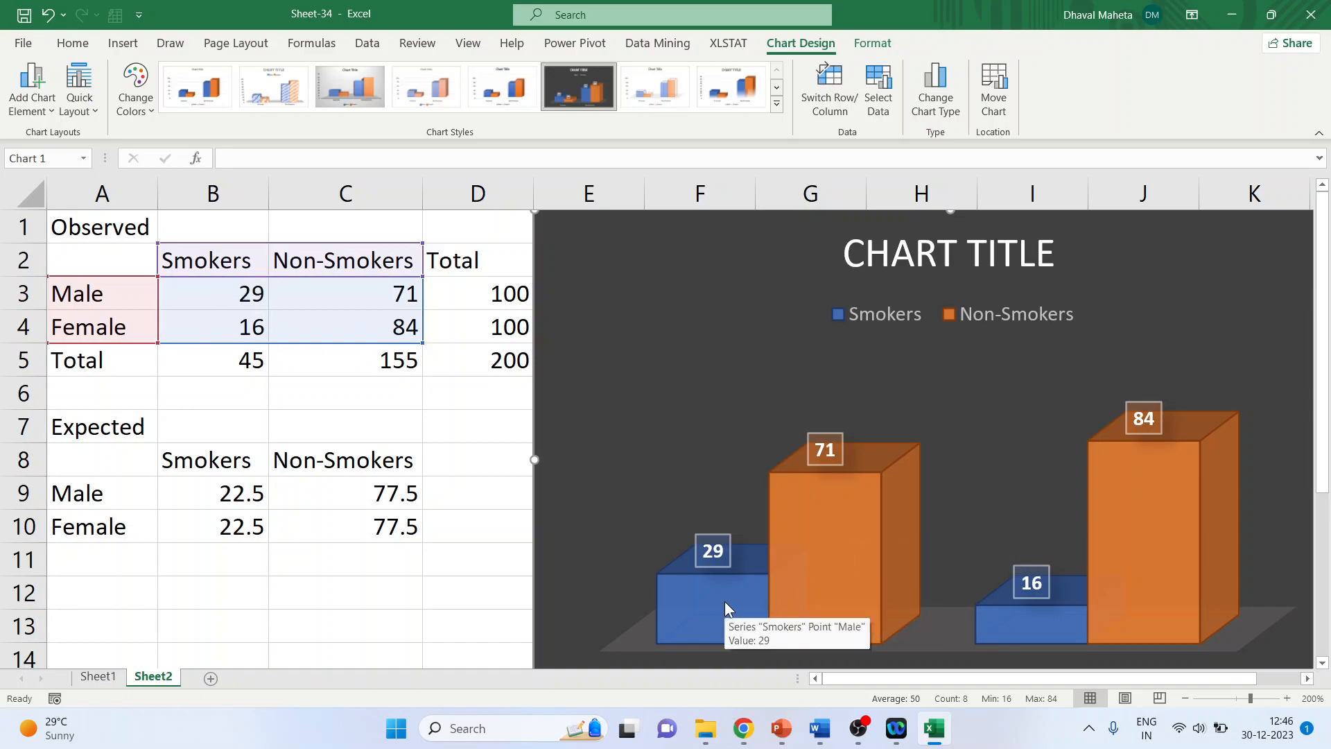
# Step: Switch to the Youtube templates presentation in PowerPoint and select the closing "Thank you" slide
pyautogui.click(788, 737)
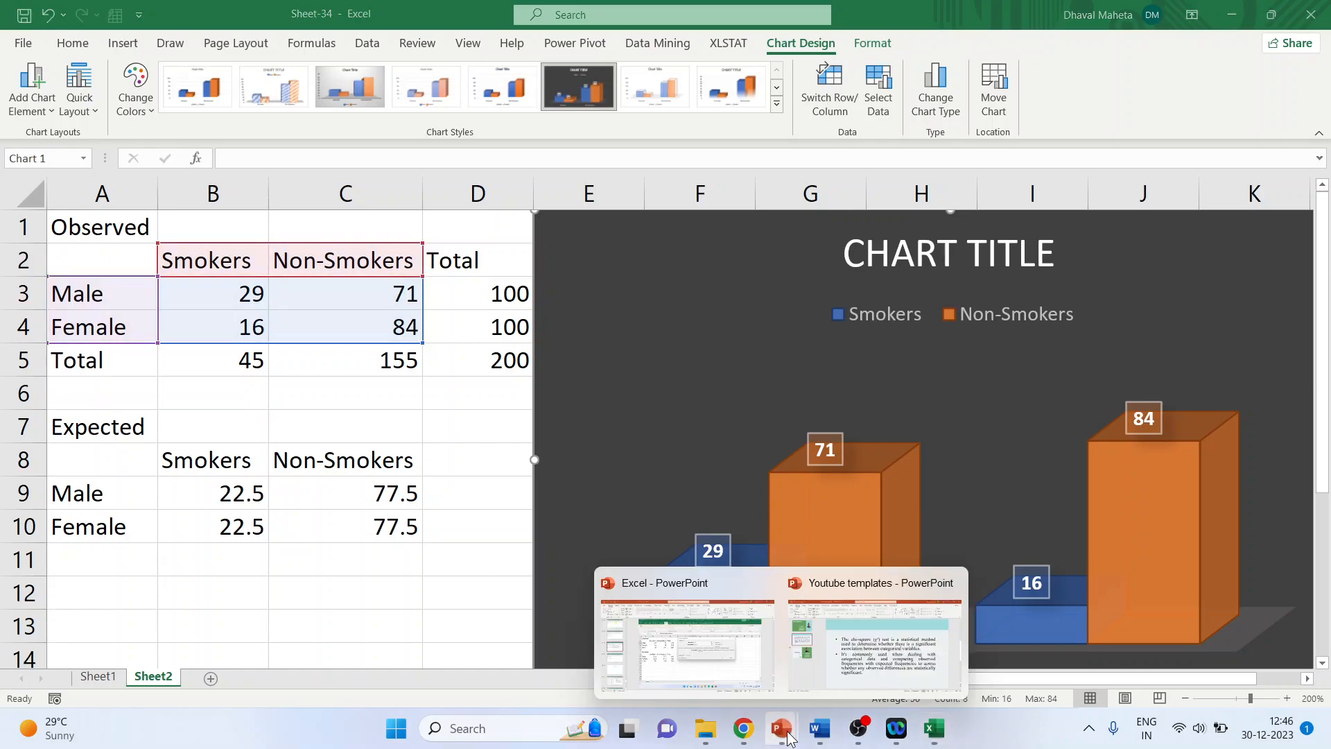
pyautogui.click(840, 667)
pyautogui.click(160, 405)
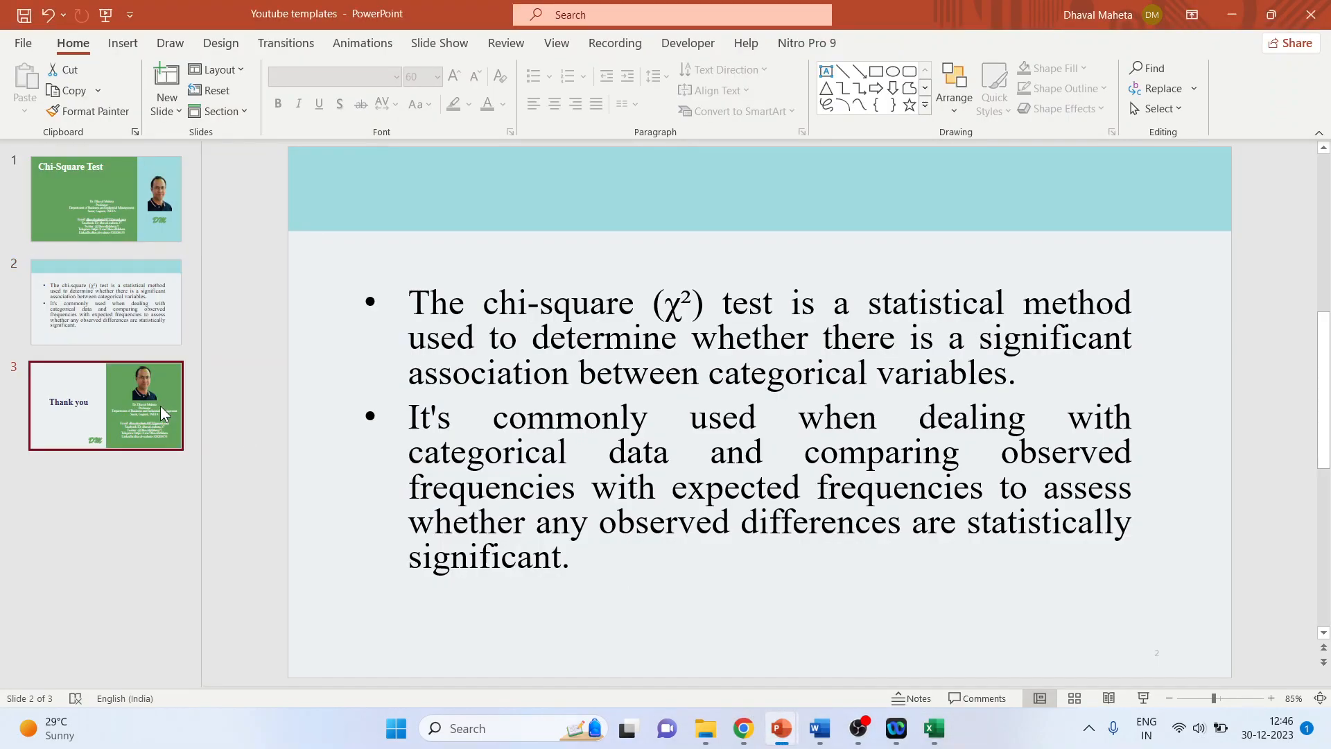